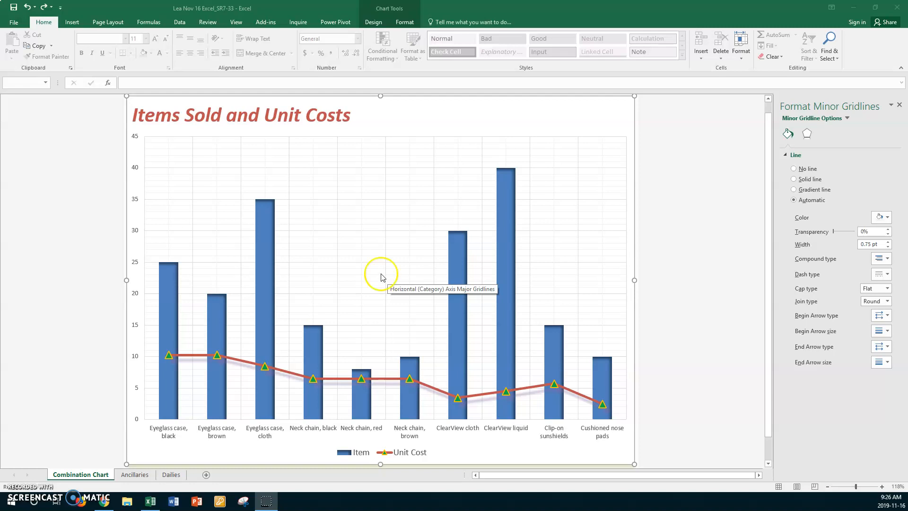
Format the vertical axis minor gridlines as solid lines in the base theme red.
click(175, 153)
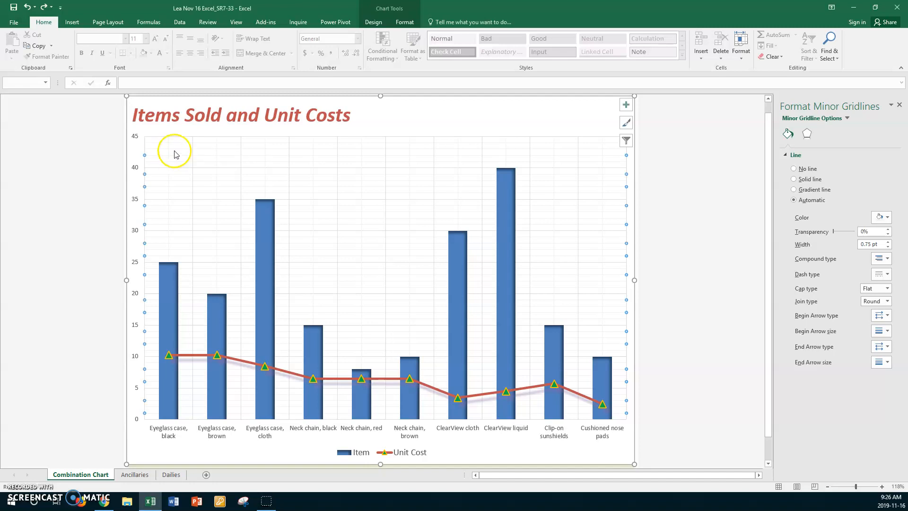
click(847, 119)
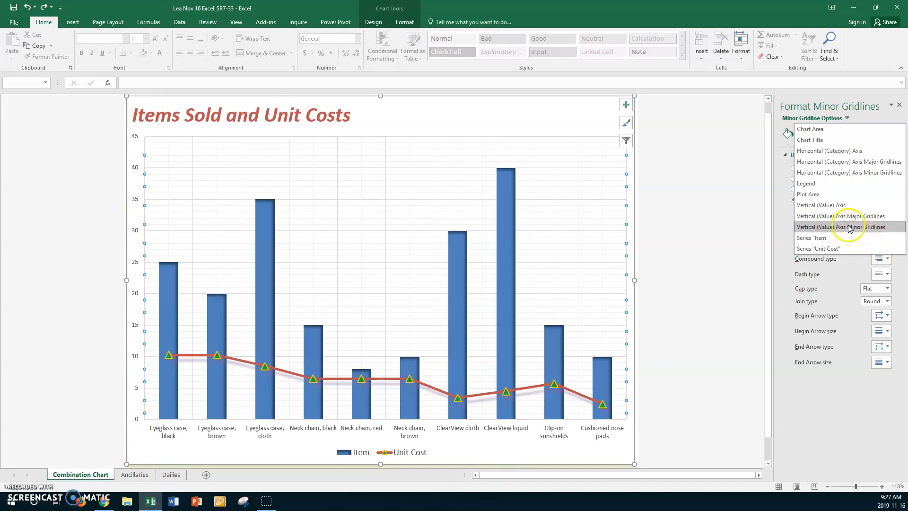
click(821, 228)
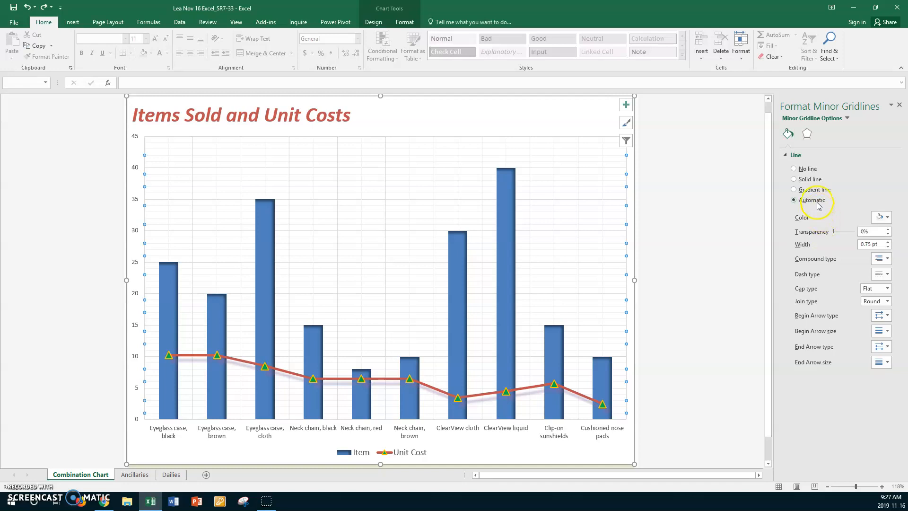
click(810, 179)
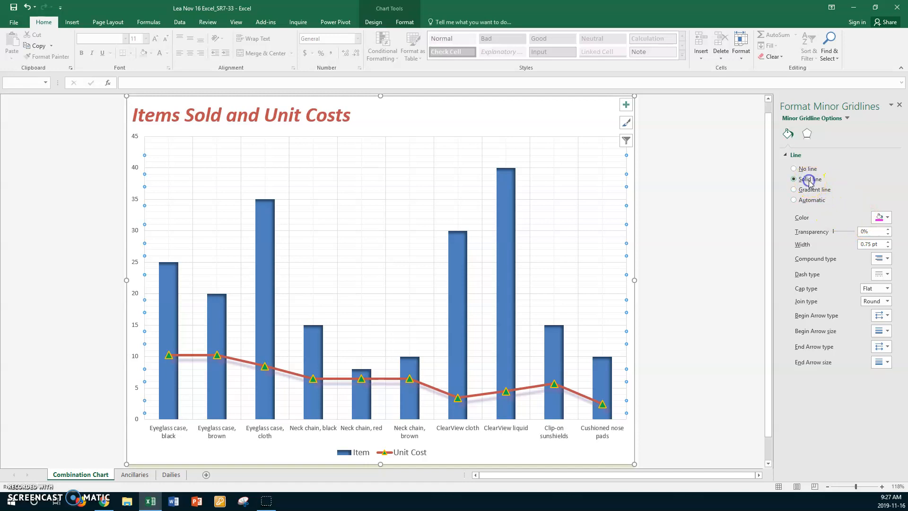
click(885, 217)
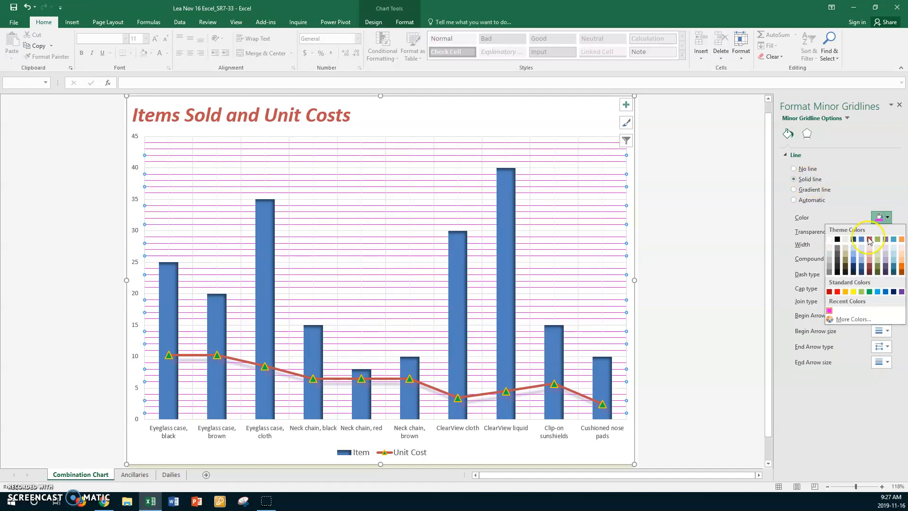
click(871, 263)
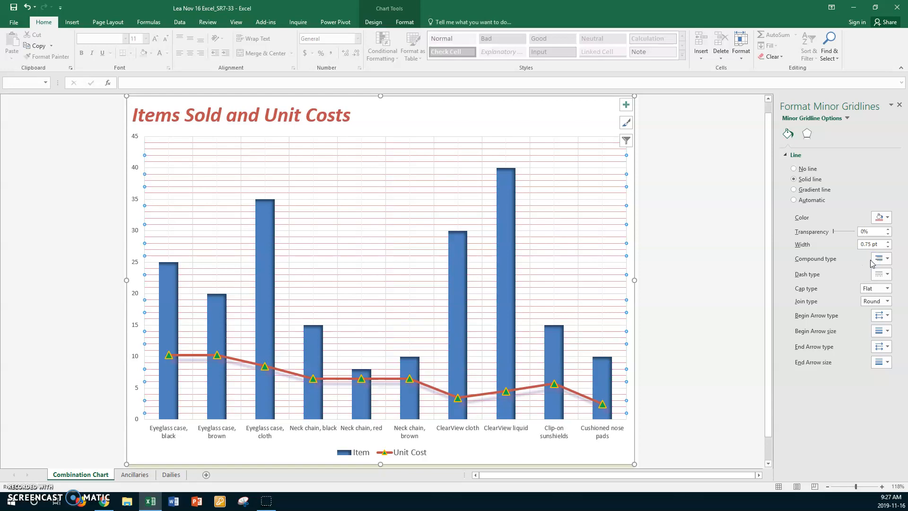
click(883, 217)
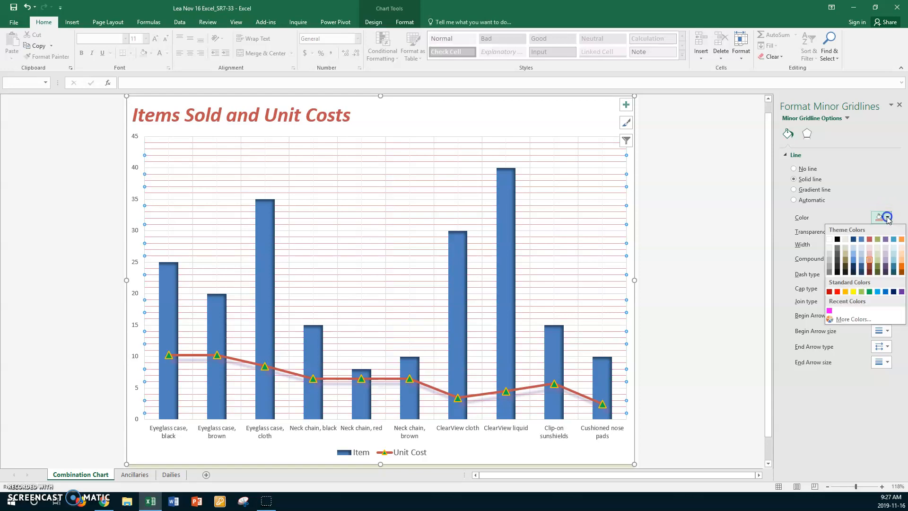
click(869, 239)
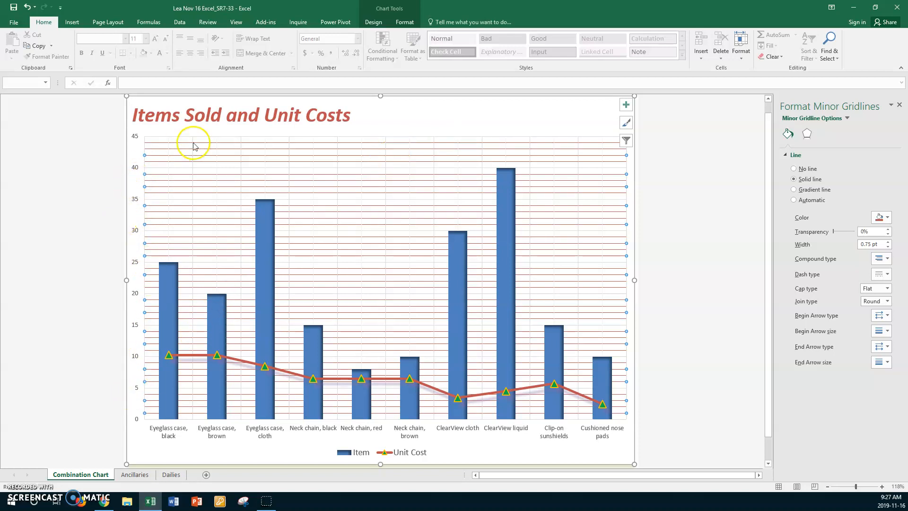
Color the vertical axis major gridlines standard green.
click(848, 119)
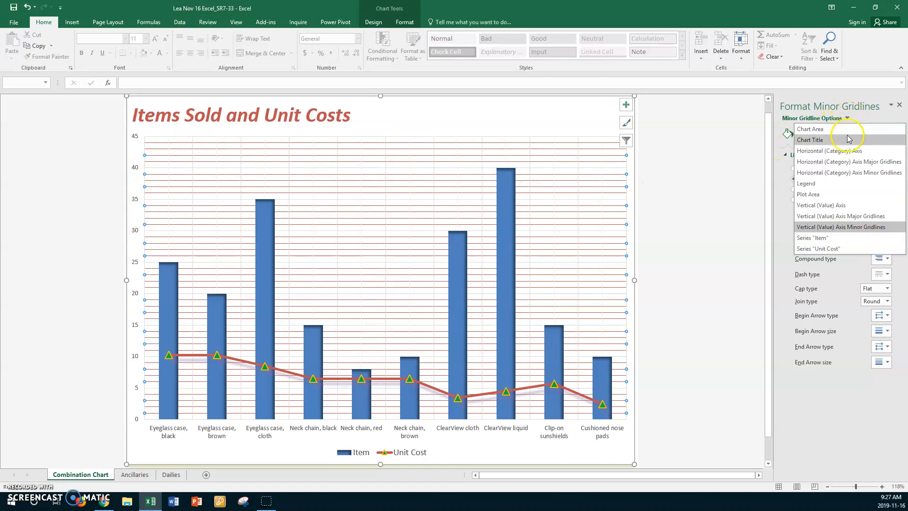
click(843, 216)
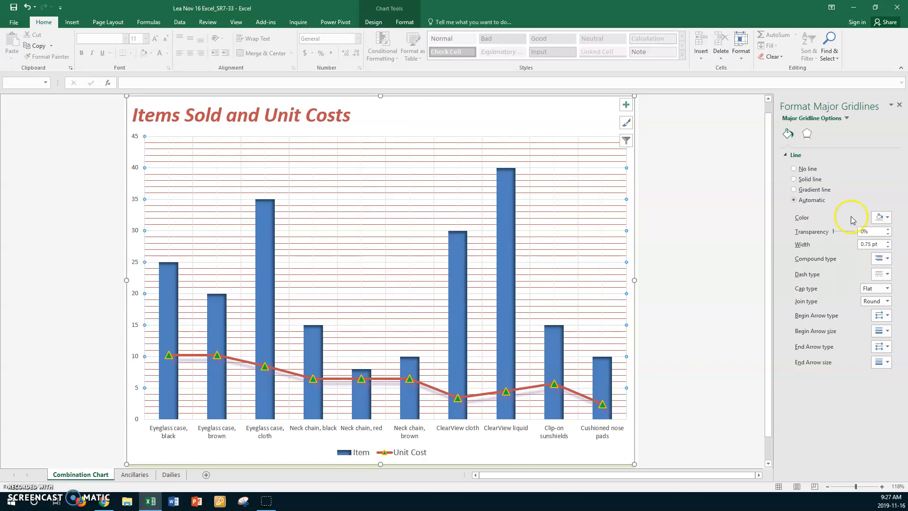
click(888, 217)
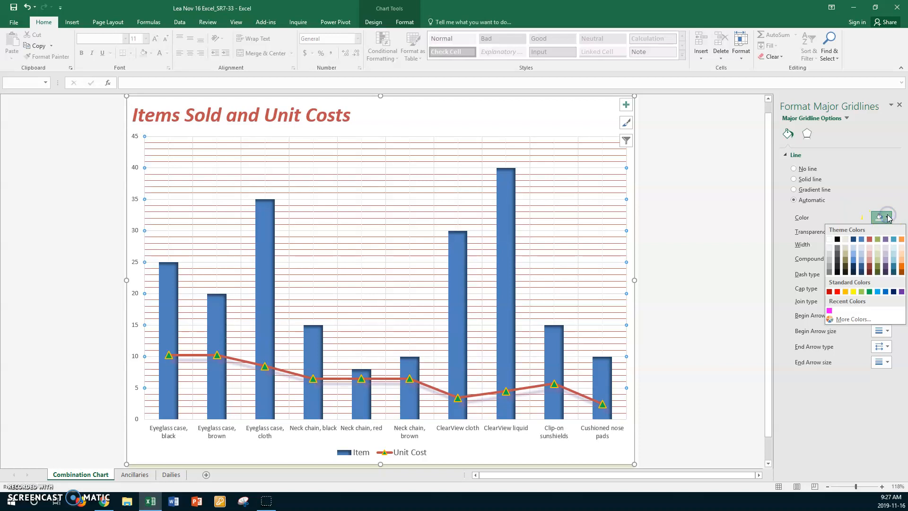
click(870, 292)
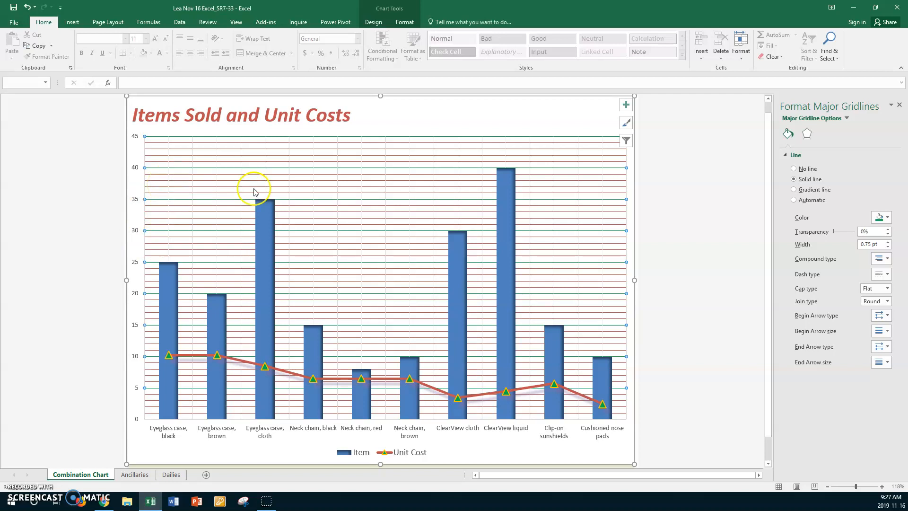
Color the horizontal category axis major gridlines standard purple.
click(847, 119)
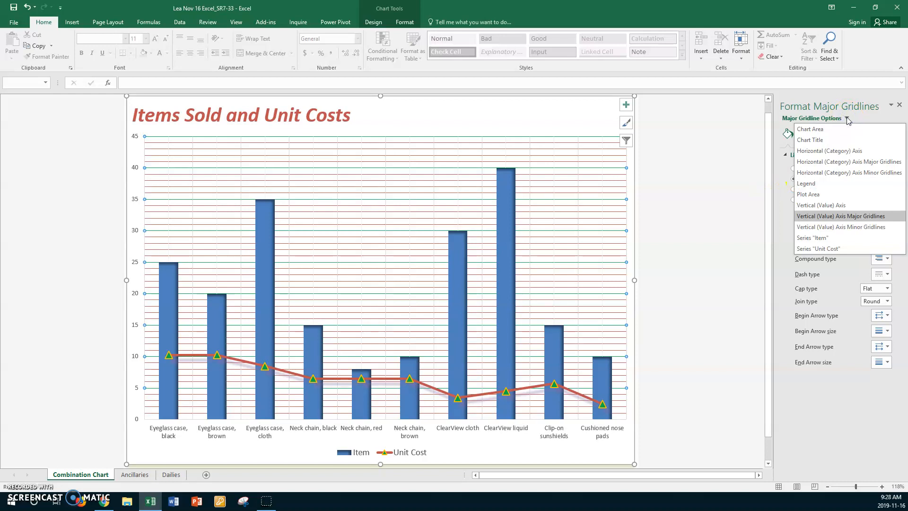
click(839, 163)
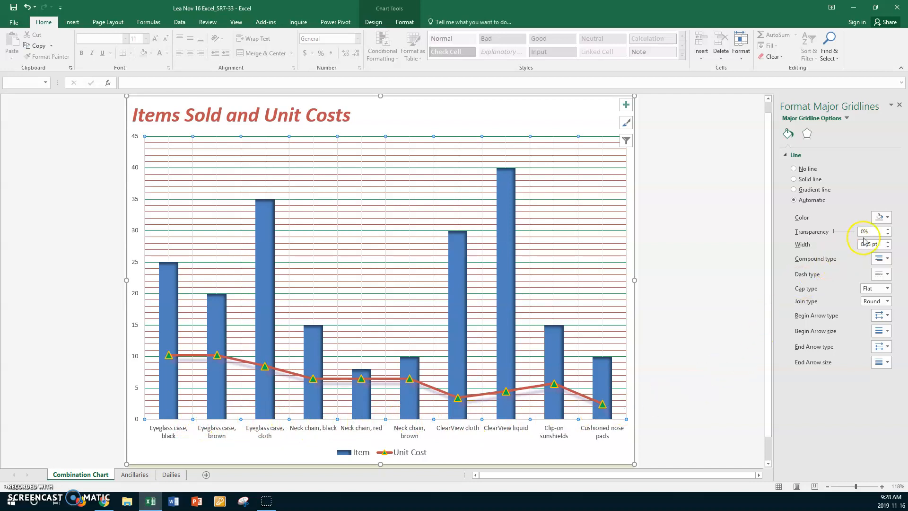
click(889, 217)
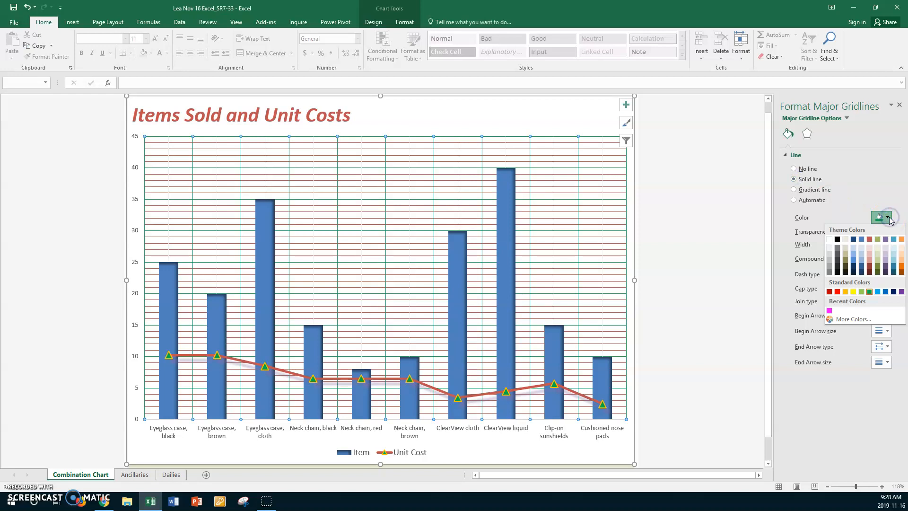
click(902, 291)
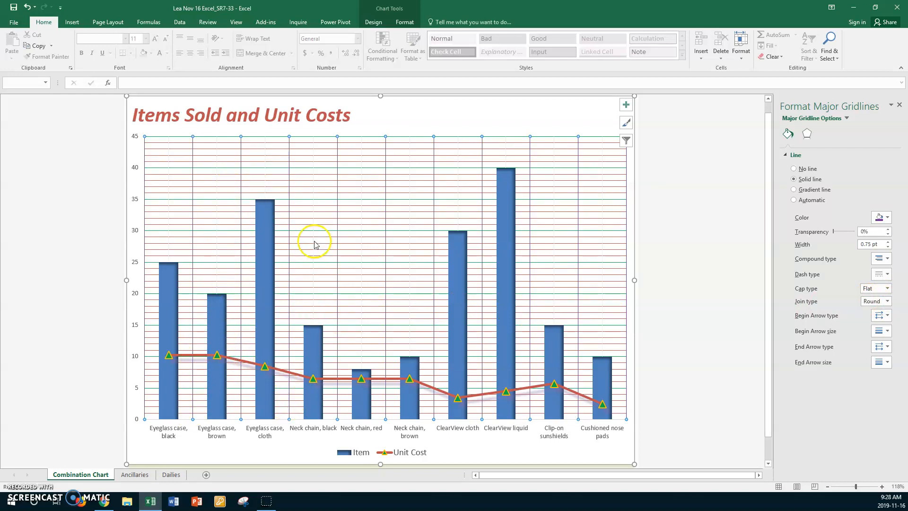
Format the horizontal category axis minor gridlines as solid lines in the recently used magenta.
click(847, 119)
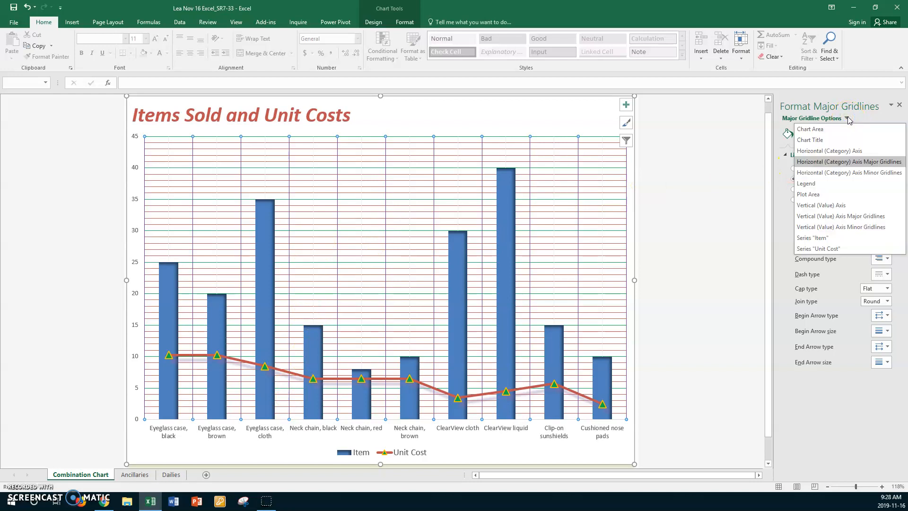
click(842, 173)
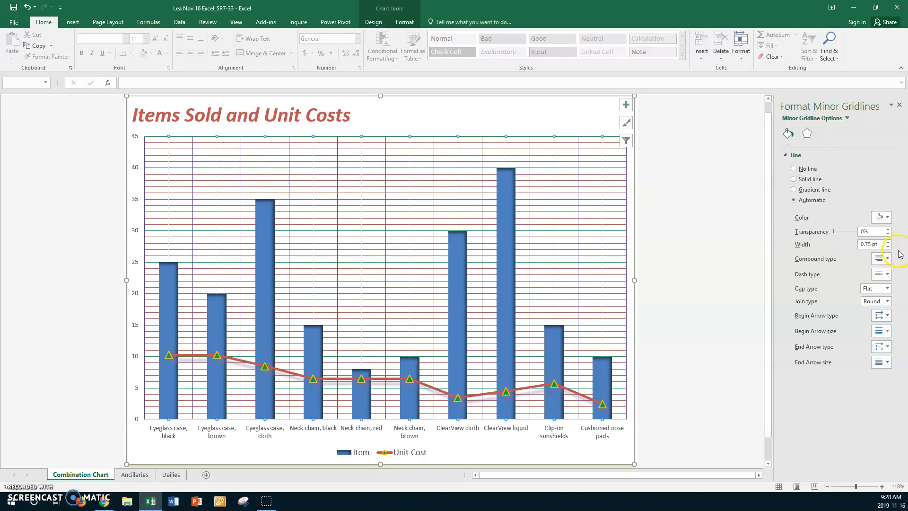
click(811, 180)
click(882, 217)
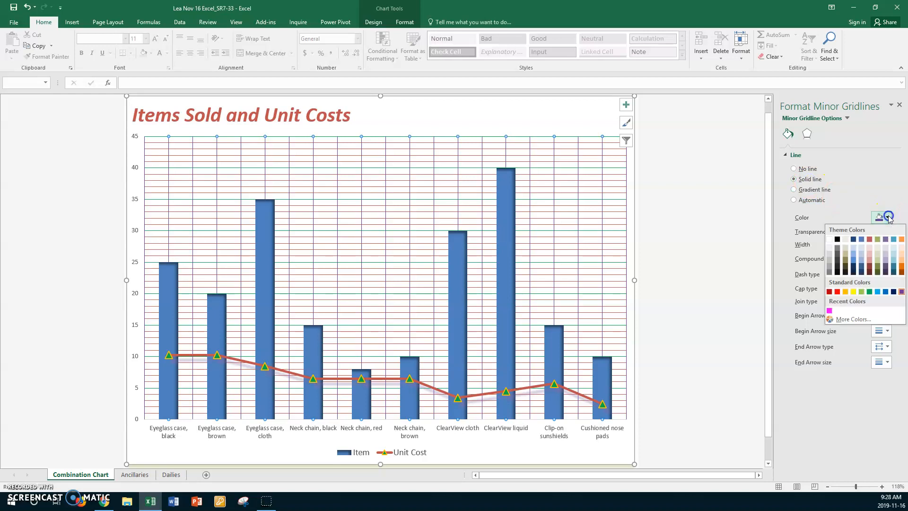
click(831, 310)
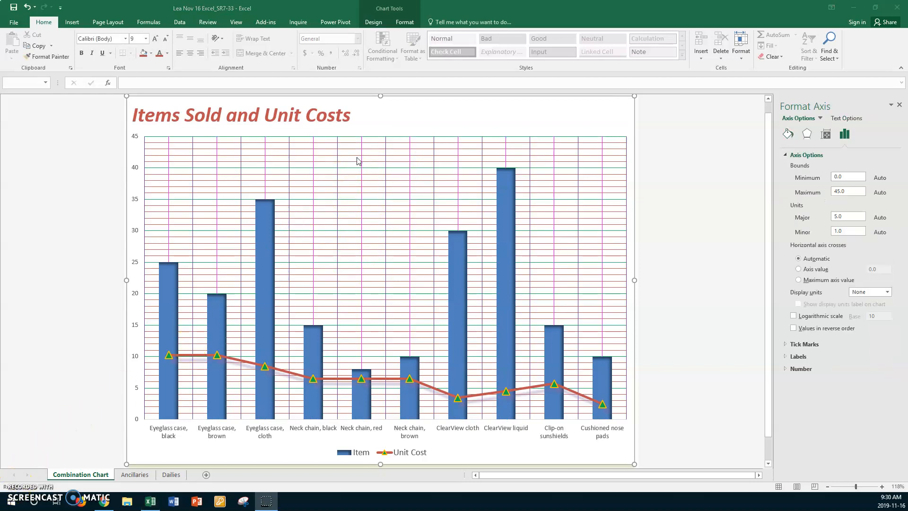
Set the vertical value axis major unit to 10.
click(357, 158)
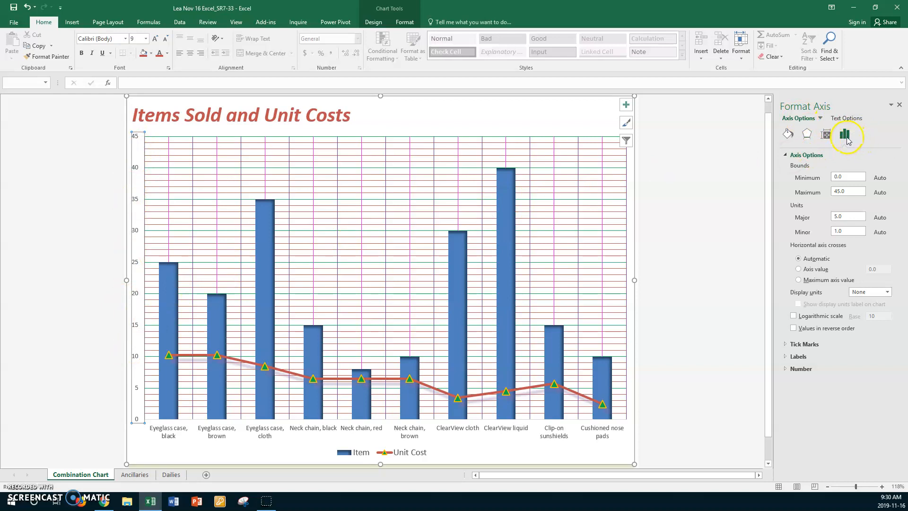
click(847, 135)
click(837, 175)
drag(849, 216, 824, 217)
key(Return)
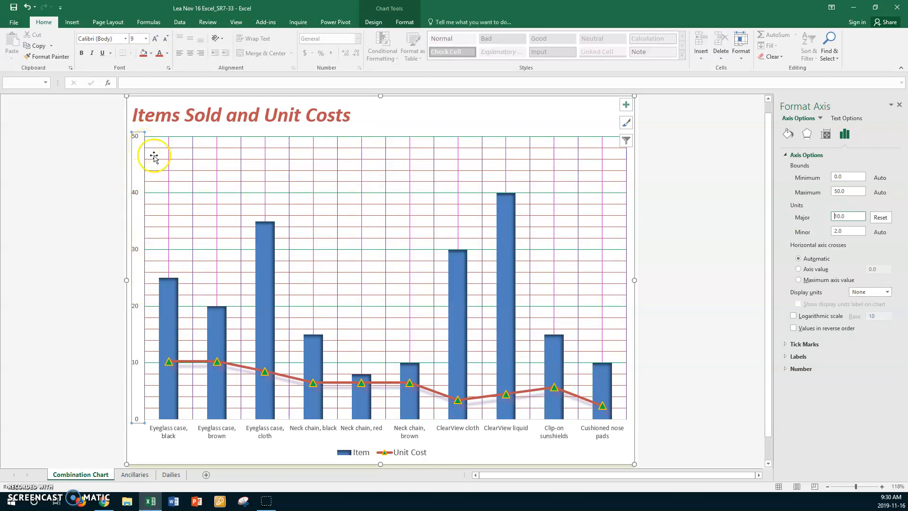
Set the vertical value axis minor unit to 5.
click(850, 231)
drag(850, 230, 823, 233)
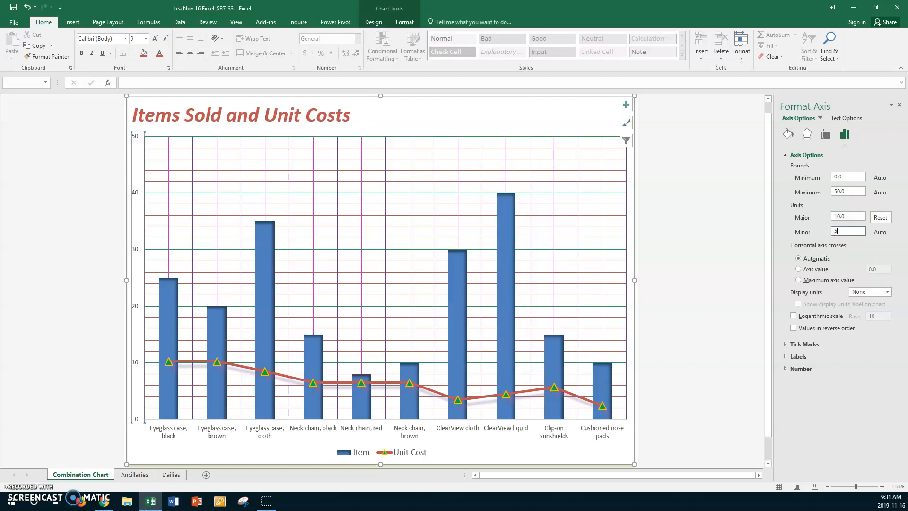
text(5)
key(Return)
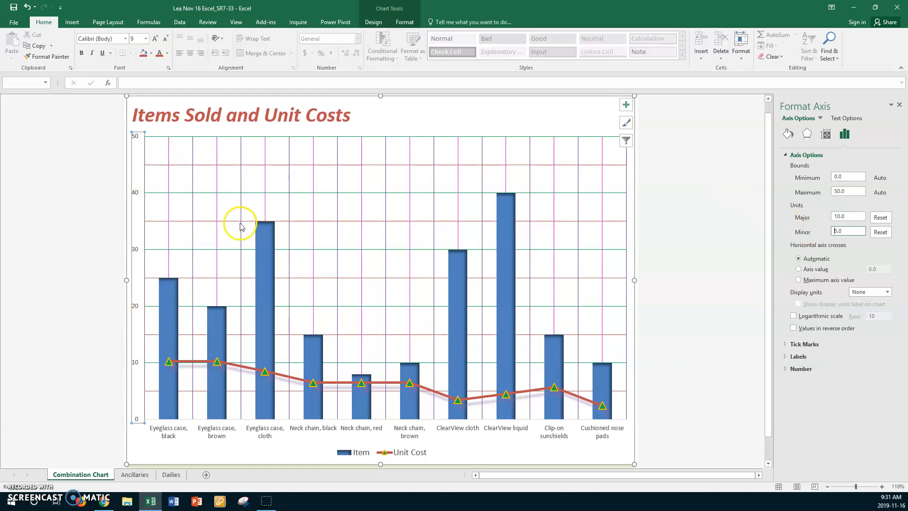
Set the vertical value axis major unit to 5 and its minor unit to 2.
drag(854, 217, 828, 218)
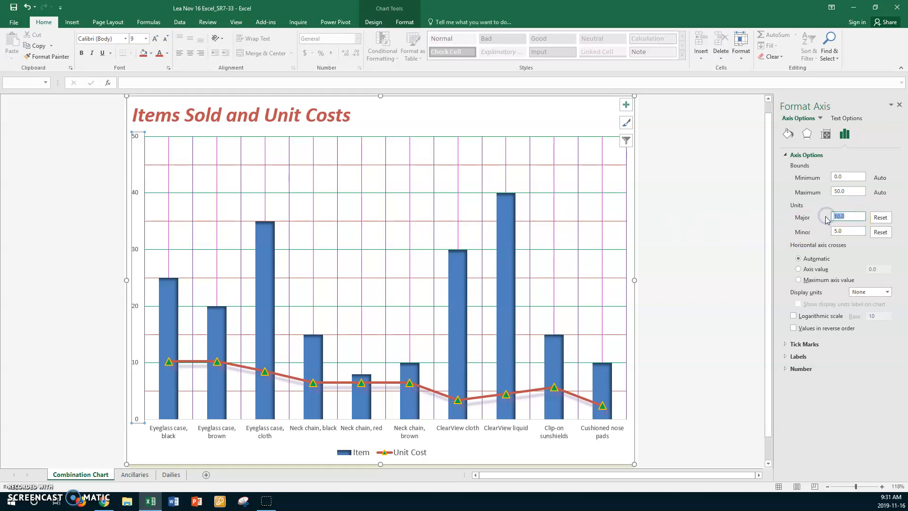
text(5)
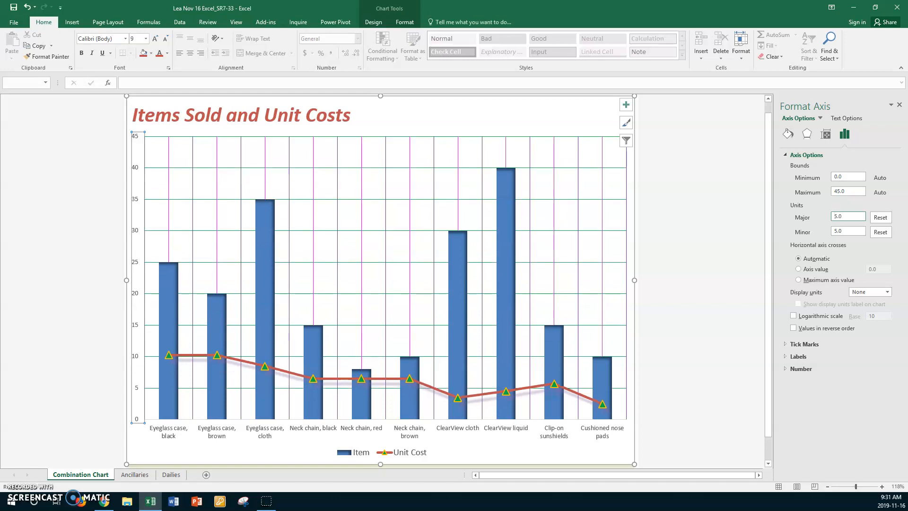
drag(852, 232, 826, 230)
text(2)
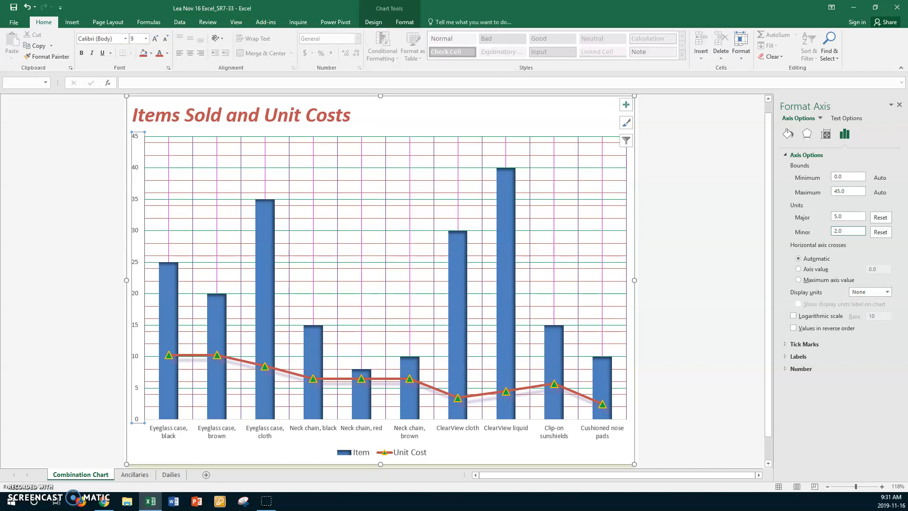
Try a minor unit of 2.5 on the vertical value axis, and set it to 1.
drag(849, 231, 830, 231)
text(2.5)
key(Return)
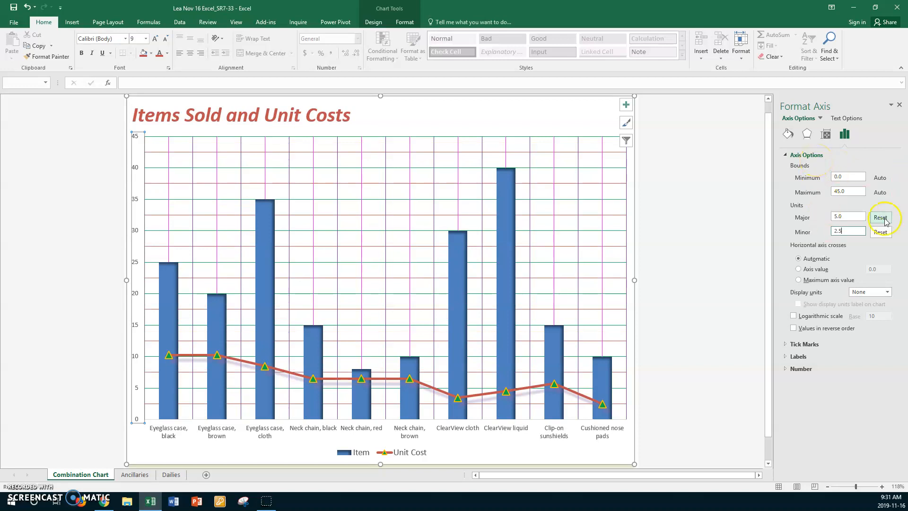
double_click(849, 232)
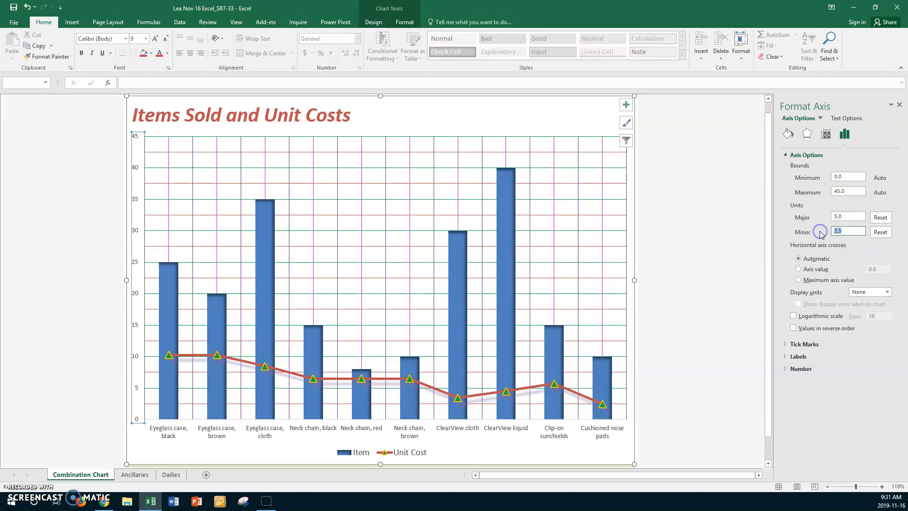
text(1)
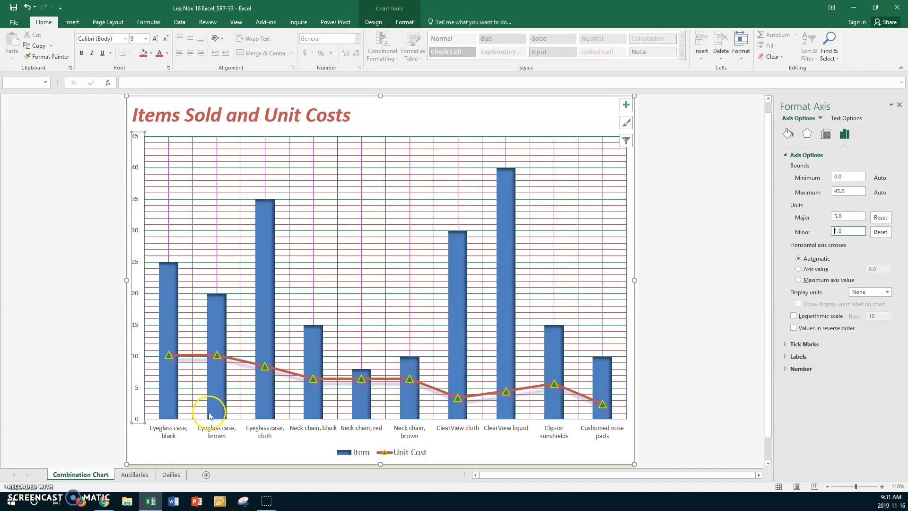
Inspect the horizontal category axis options and look at the product table on the Ancillaries worksheet.
click(358, 431)
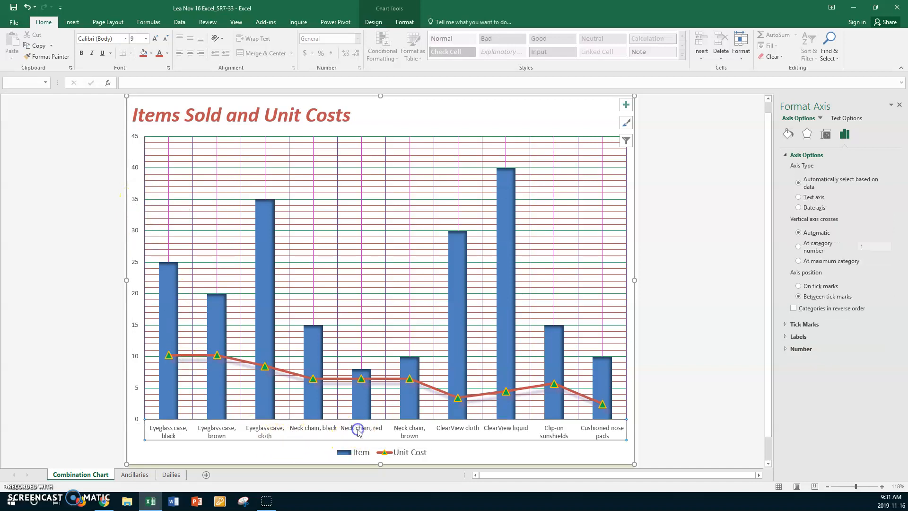
click(784, 246)
click(135, 474)
click(85, 289)
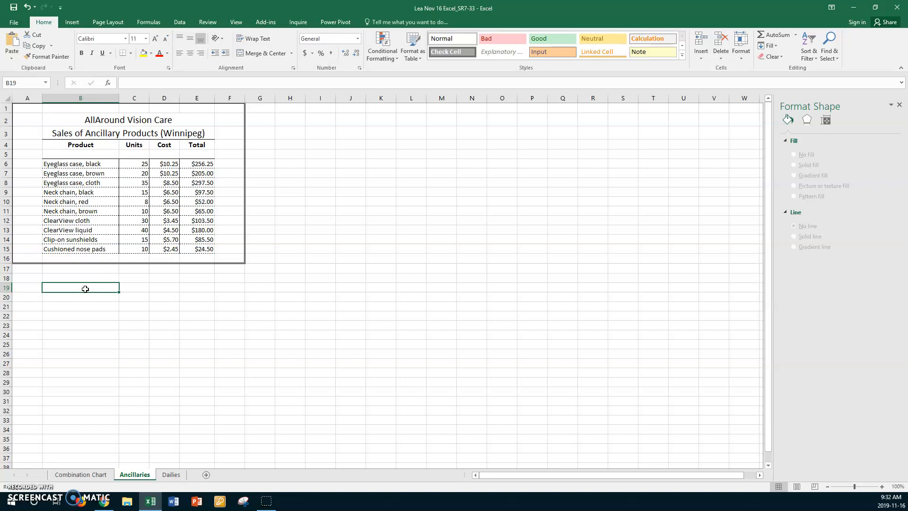
Set the width of column K on the Dailies worksheet to 20 and widen it very slightly.
click(172, 476)
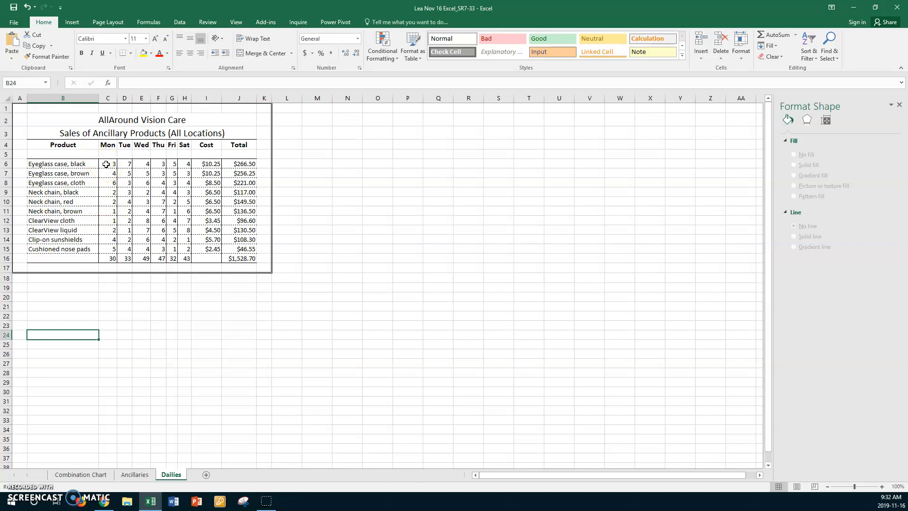
click(264, 98)
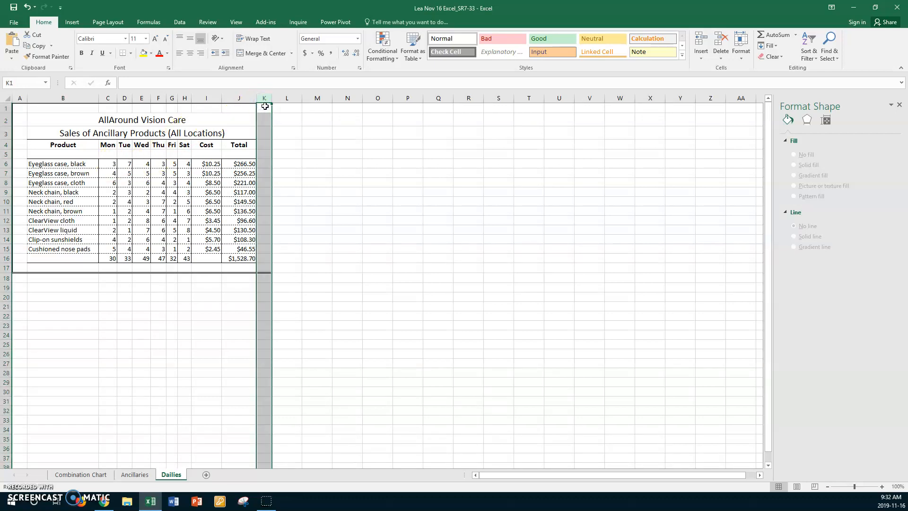
right_click(262, 135)
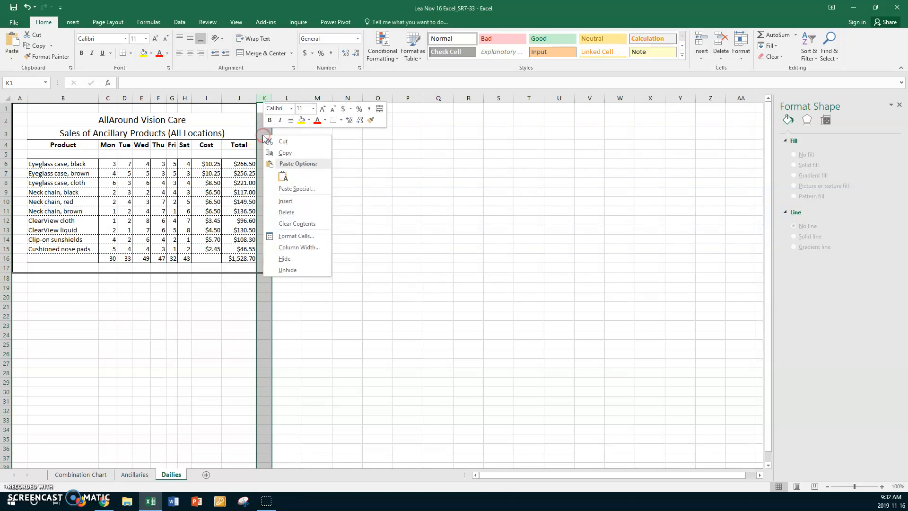
click(298, 247)
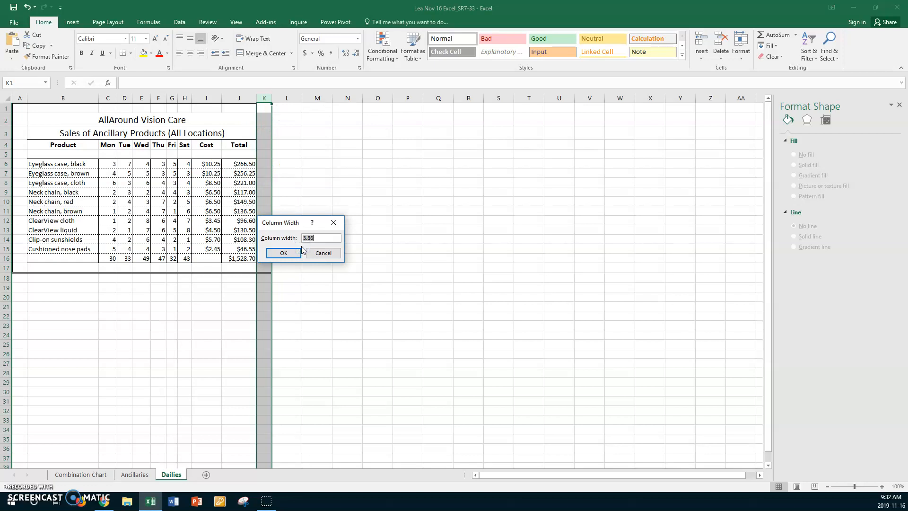
text(20)
click(298, 252)
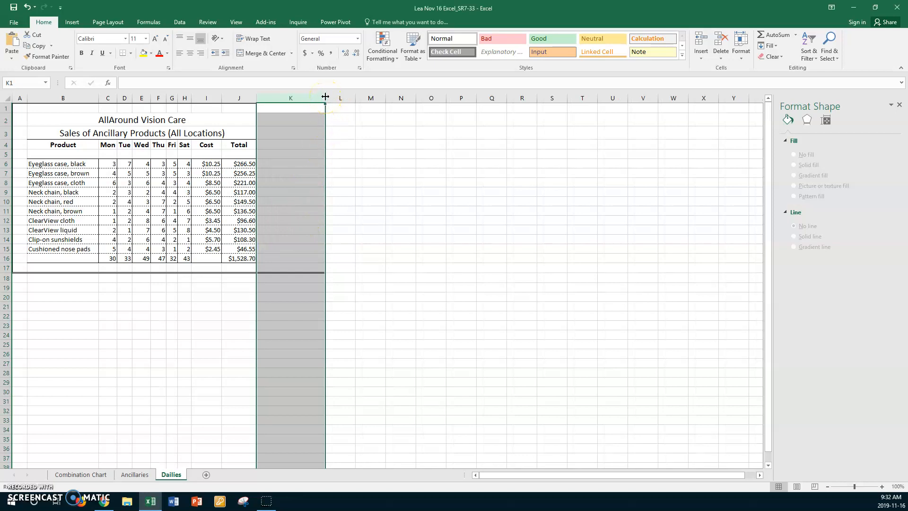
mouse_move(326, 97)
mouse_down()
mouse_move(368, 100)
mouse_move(327, 101)
mouse_up()
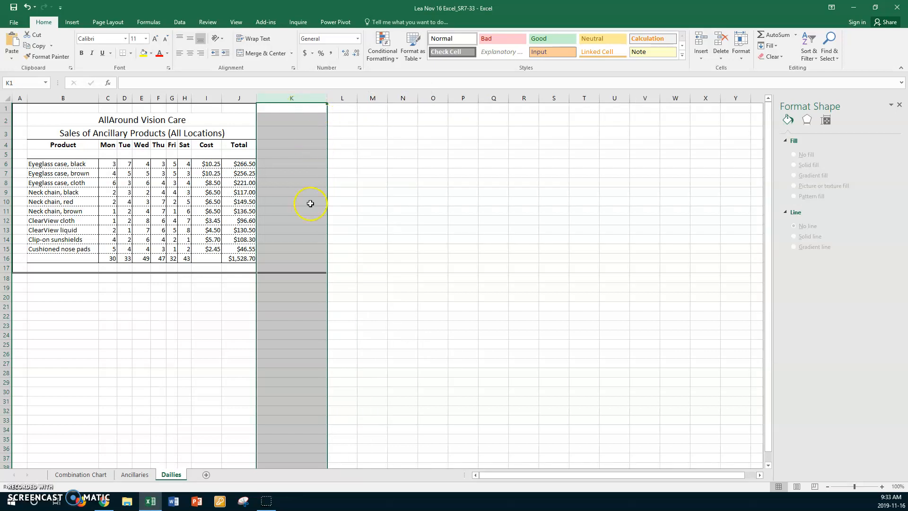
Insert a column sparkline in K6 for the daily sales in C6:H6 and fill it down through K16.
click(299, 165)
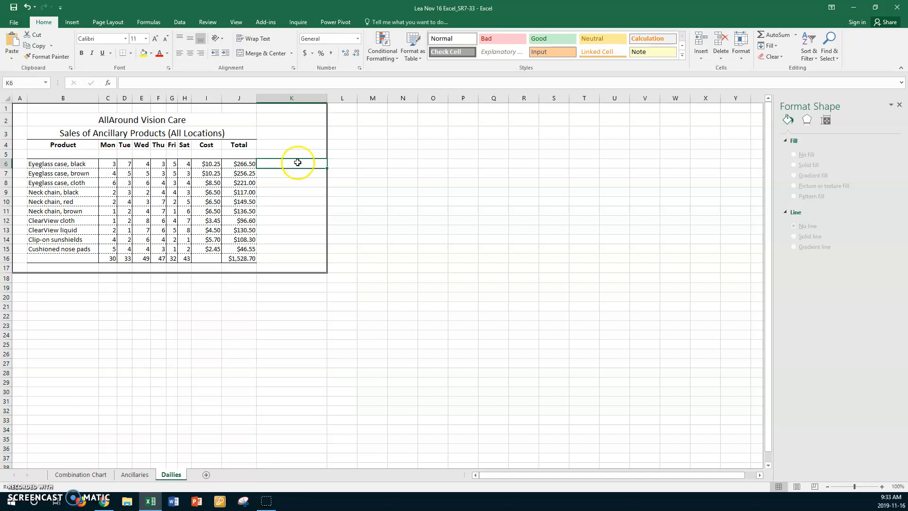
click(75, 22)
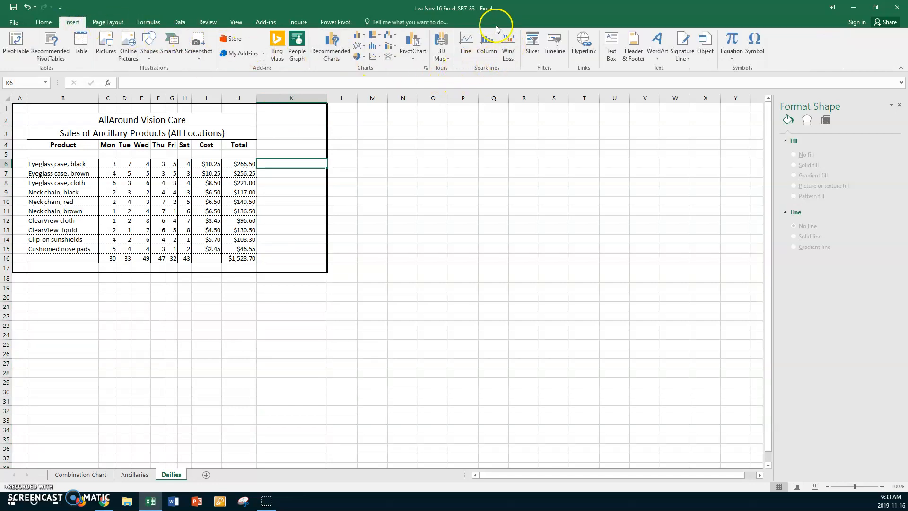
click(486, 51)
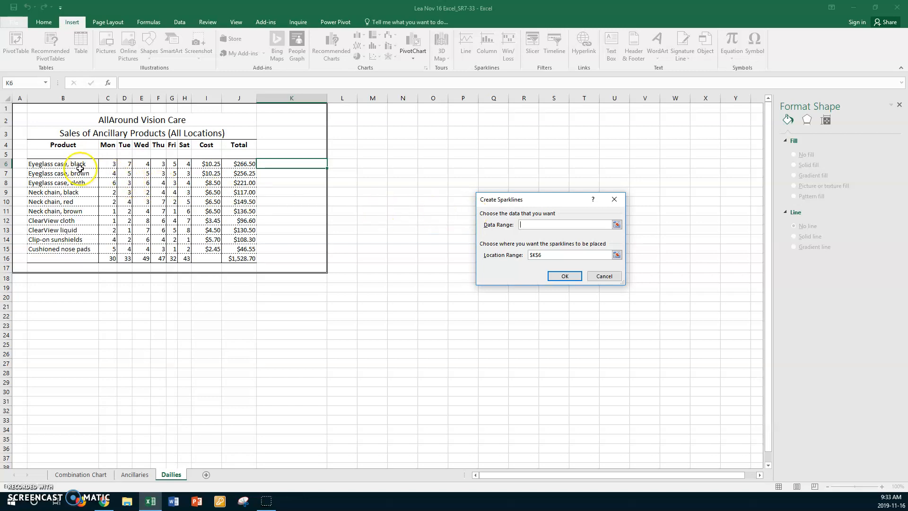
click(107, 162)
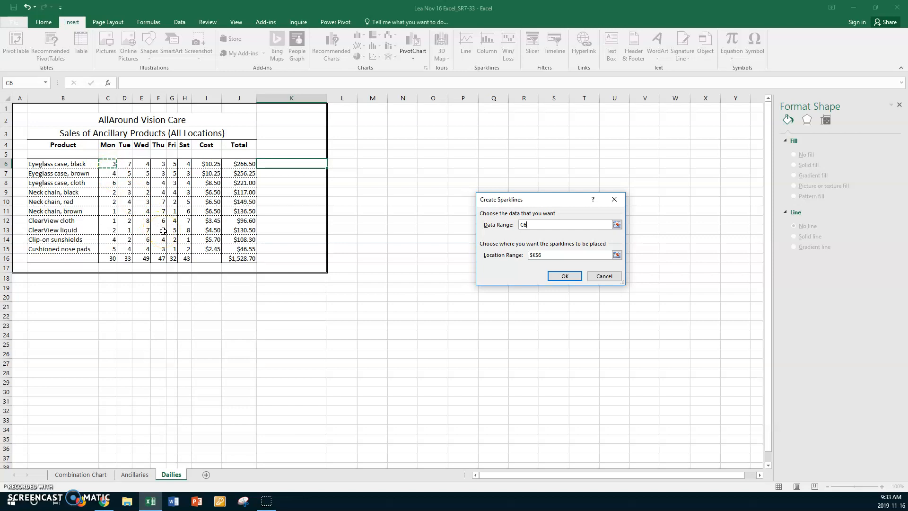
shift+click(188, 164)
click(563, 276)
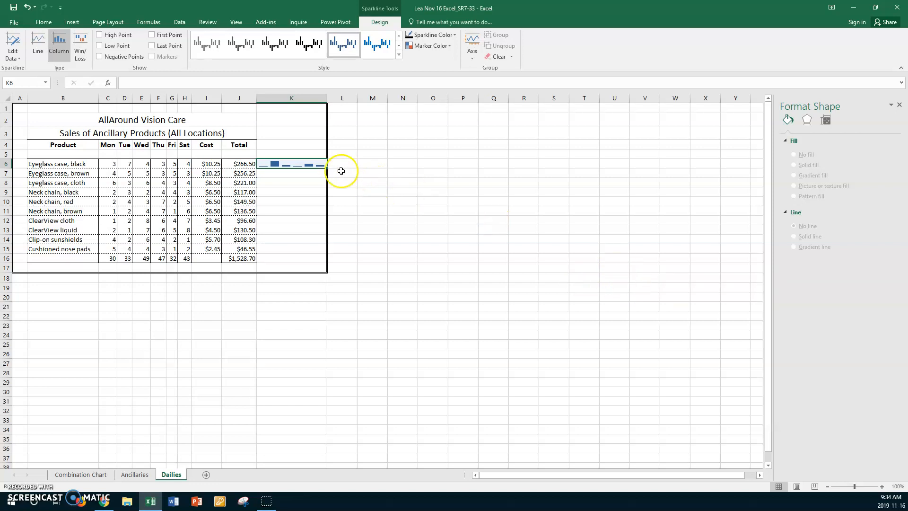
drag(328, 168, 313, 248)
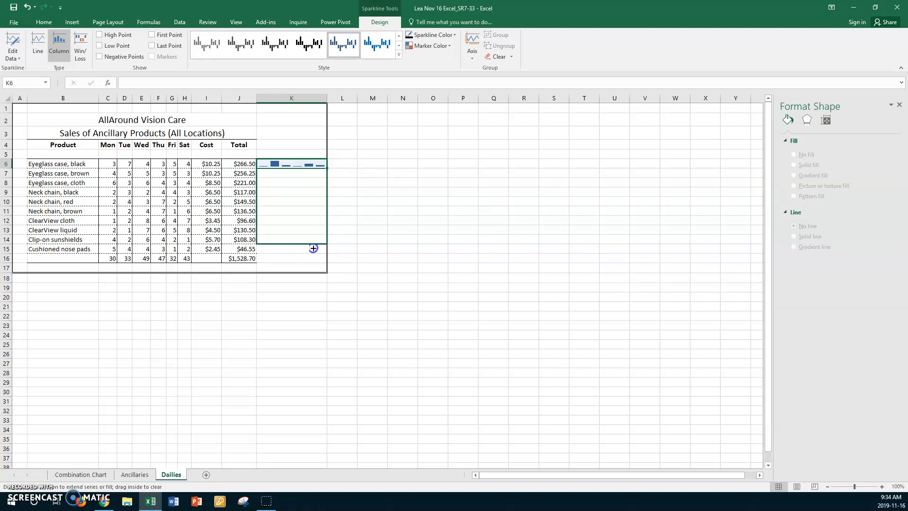
drag(313, 248, 311, 263)
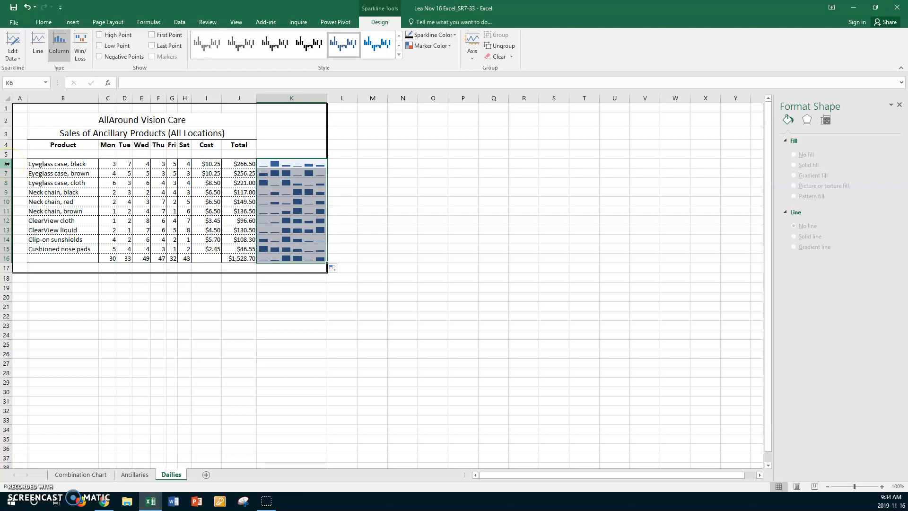
Increase the height of rows 6 to 16 together to make the sparklines taller.
click(7, 164)
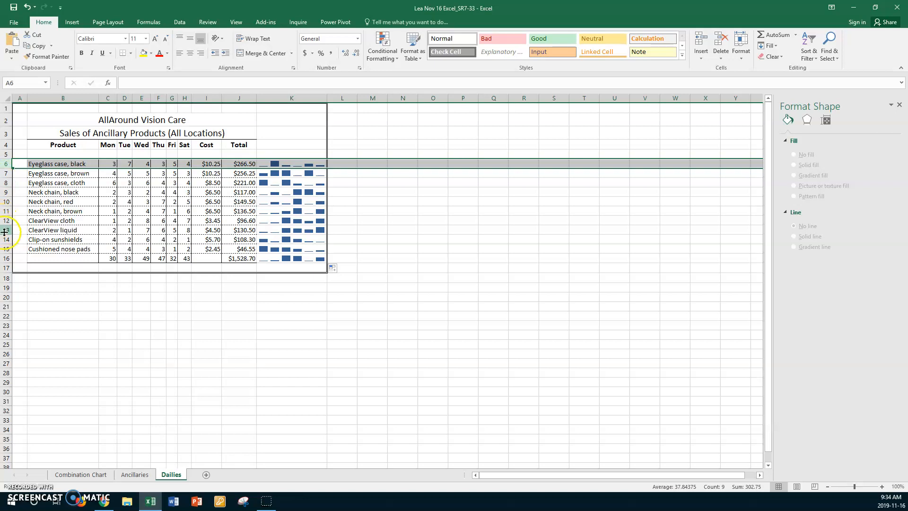
shift+click(7, 258)
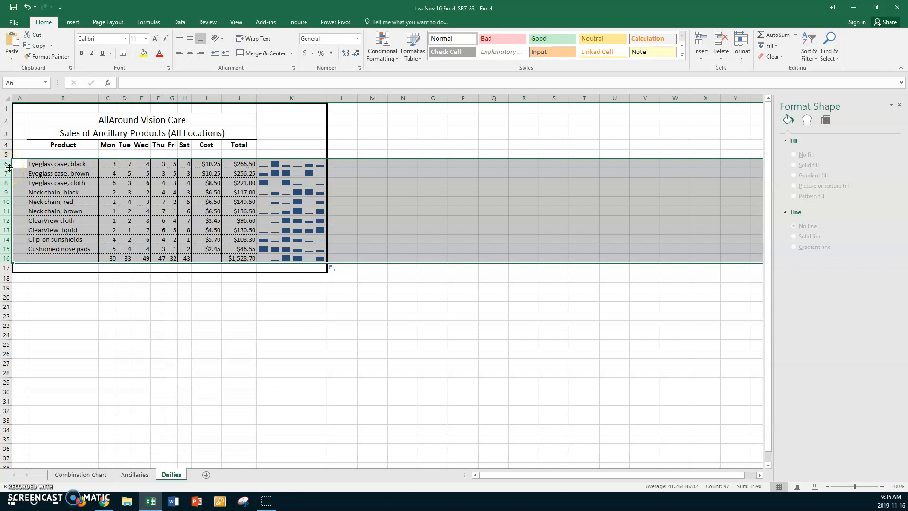
drag(8, 168, 8, 168)
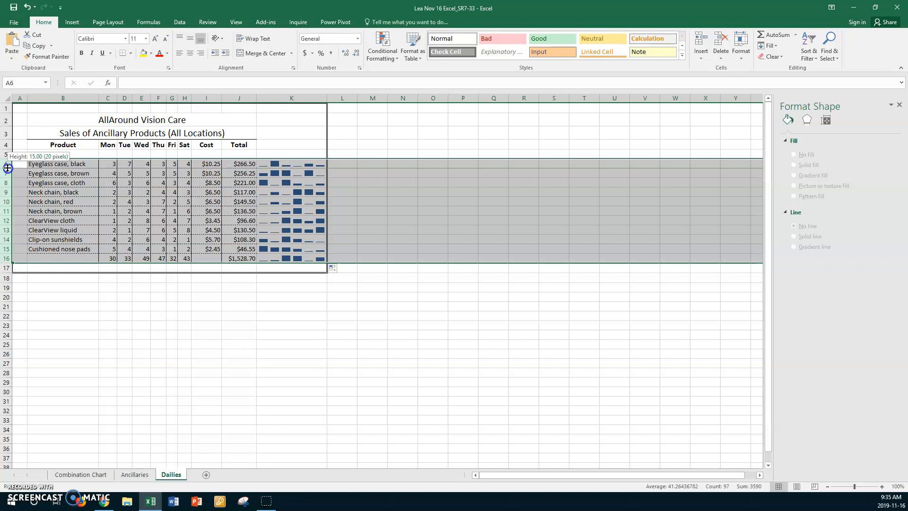
drag(8, 168, 5, 173)
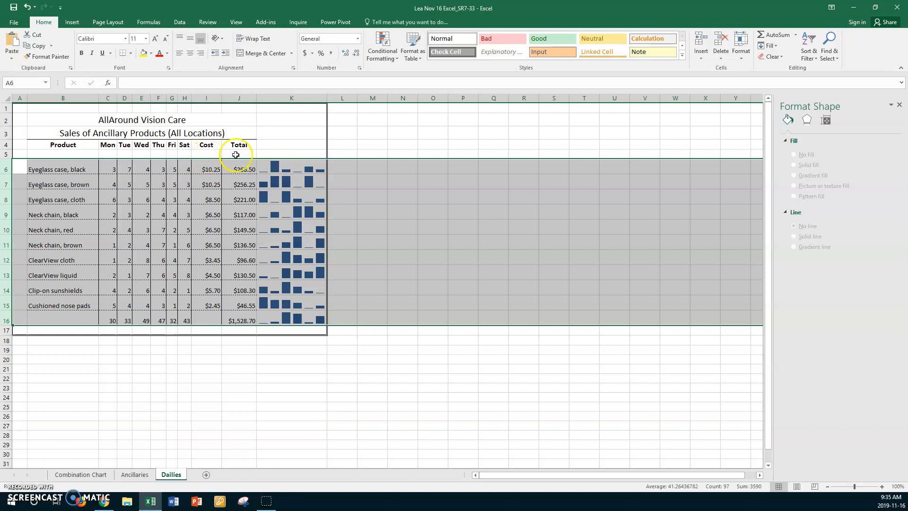
Mark the high points of the sparklines in K6:K16 with the red theme color, and look at the sparkline style gallery.
click(286, 164)
drag(286, 164, 299, 321)
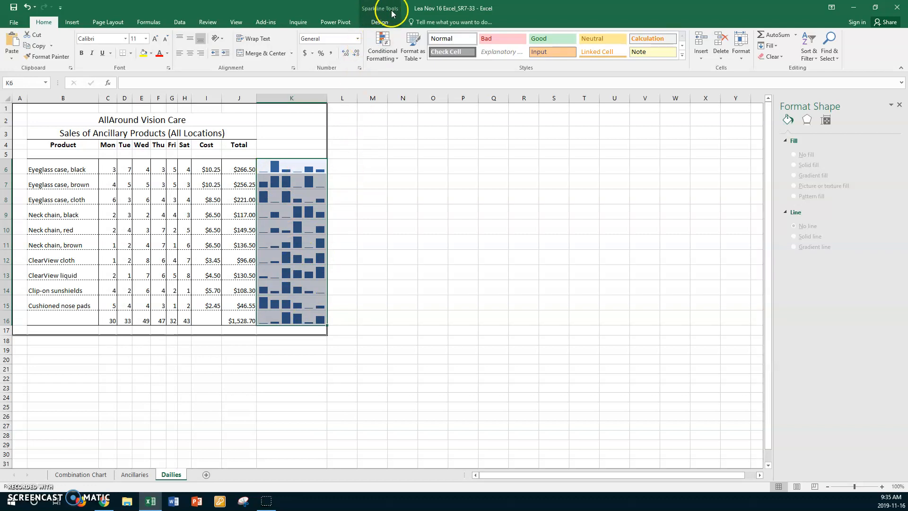
click(379, 23)
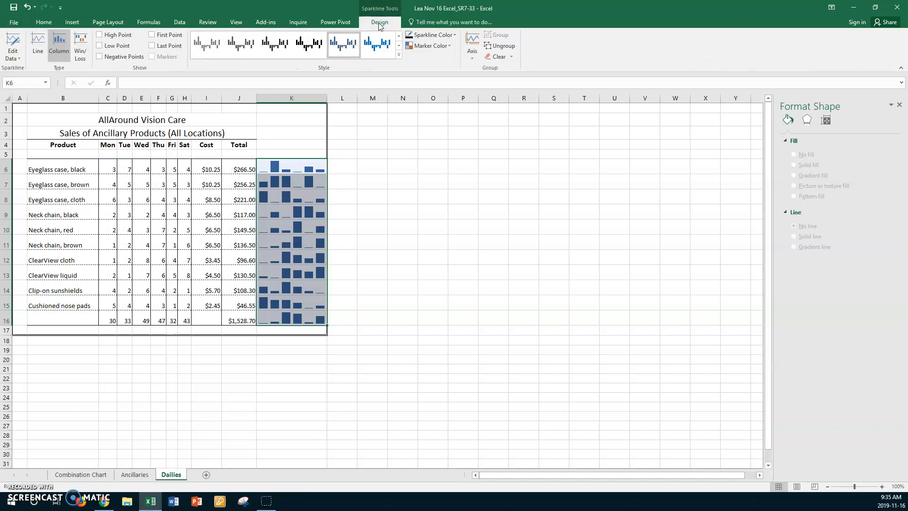
click(448, 46)
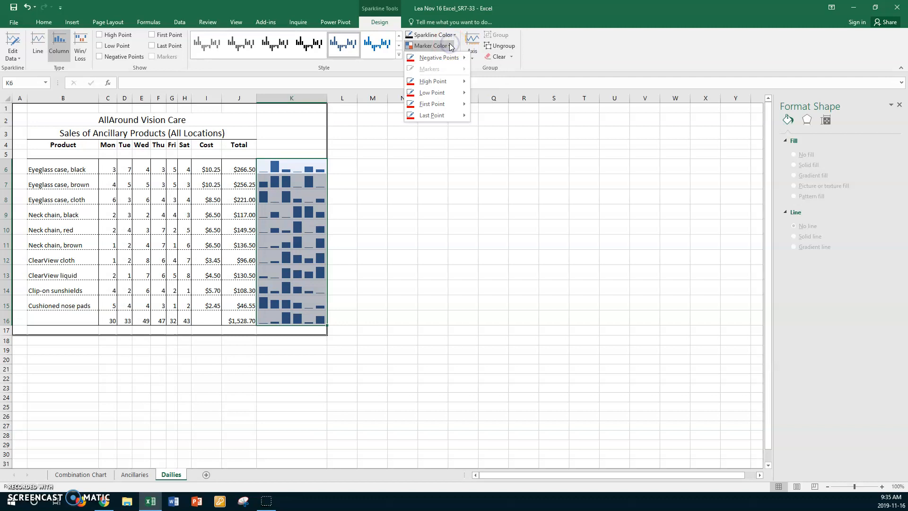
click(446, 80)
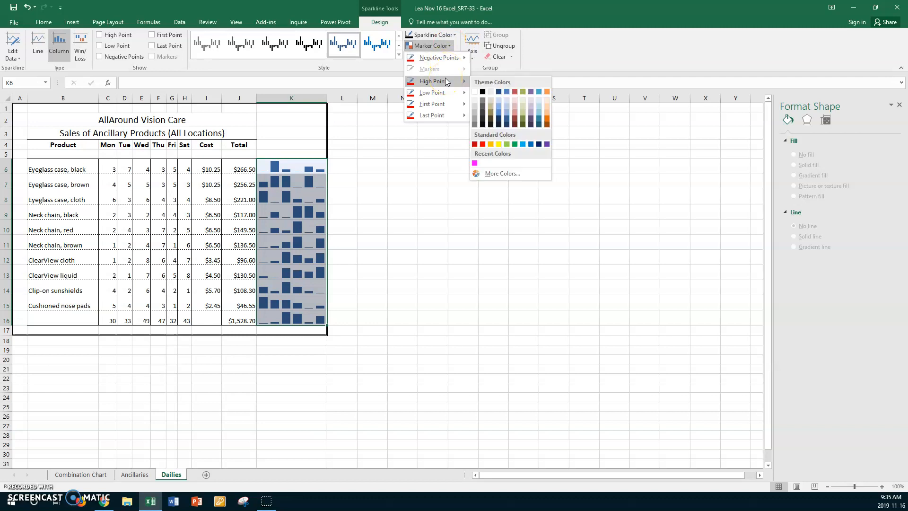
click(514, 90)
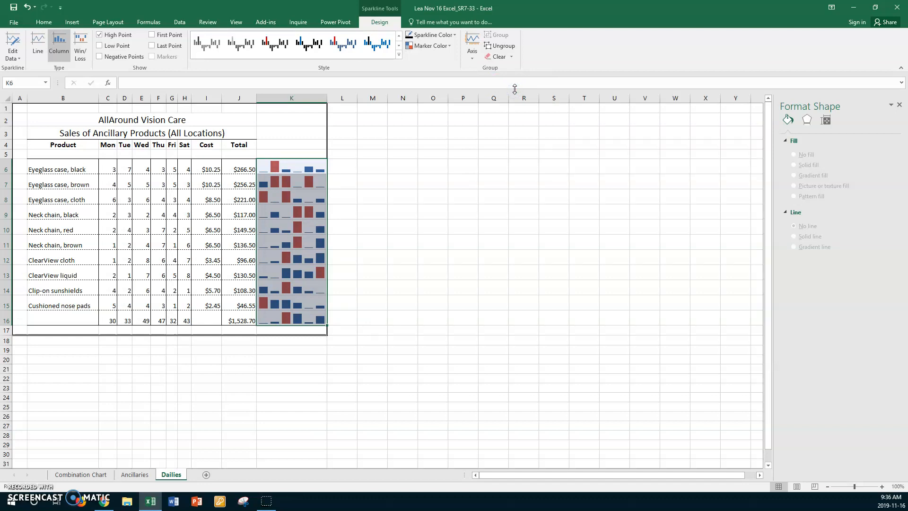
click(399, 52)
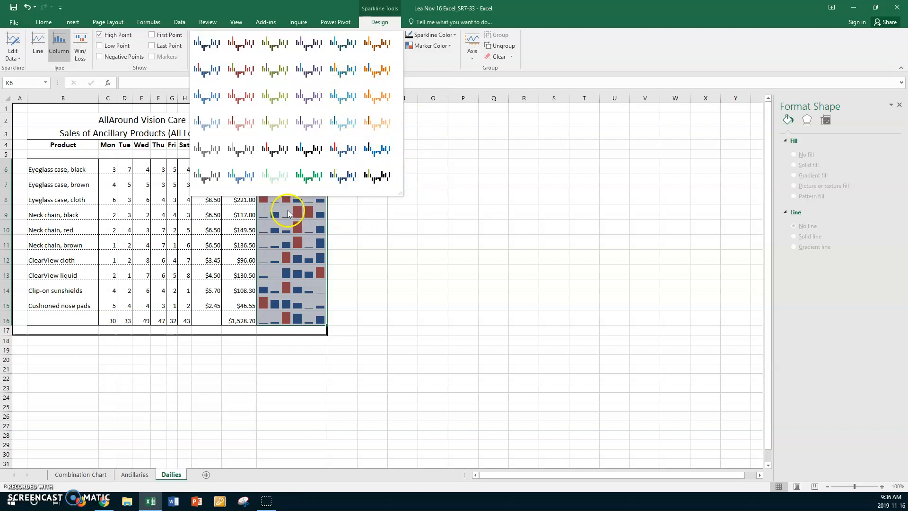
click(301, 207)
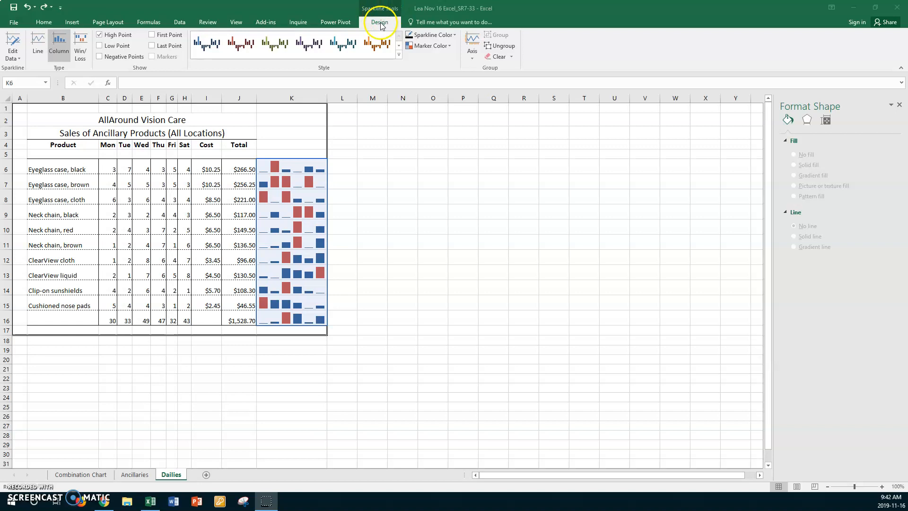
Set a custom vertical axis minimum value of 0.0 for the sparklines in K6:K16.
click(472, 59)
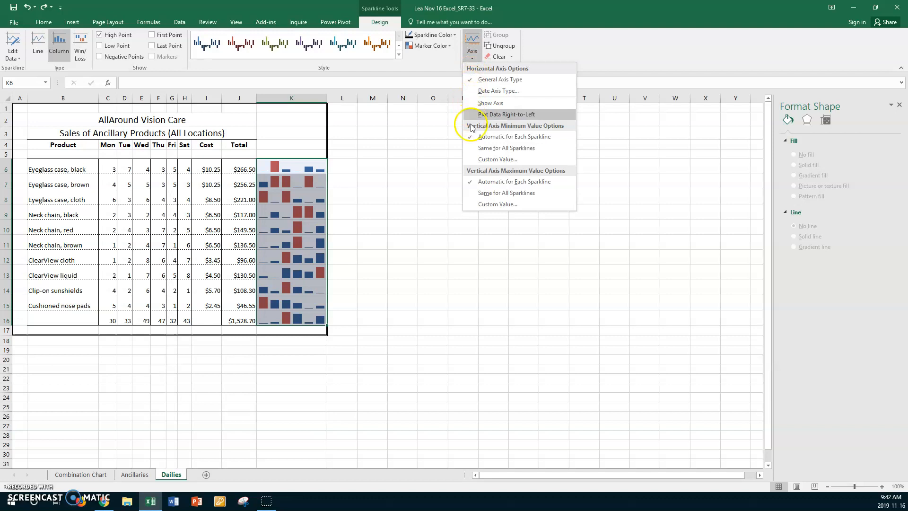
click(496, 160)
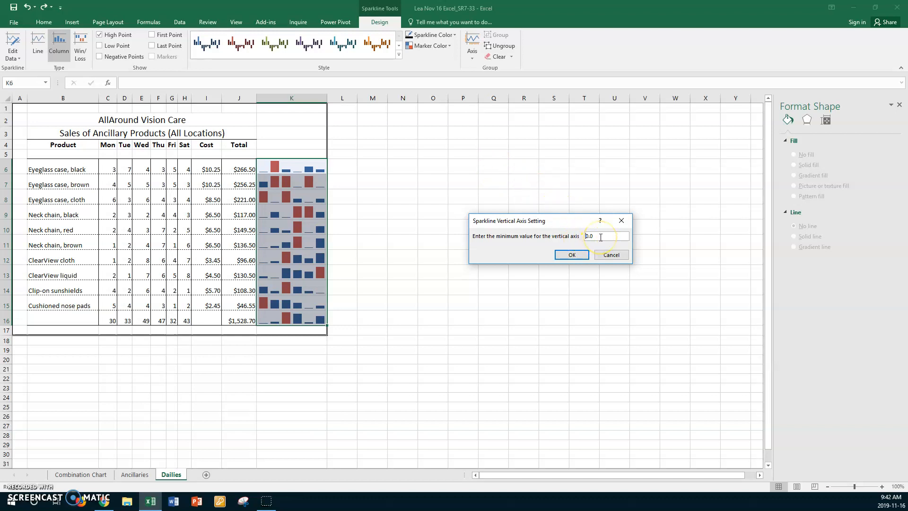
click(573, 255)
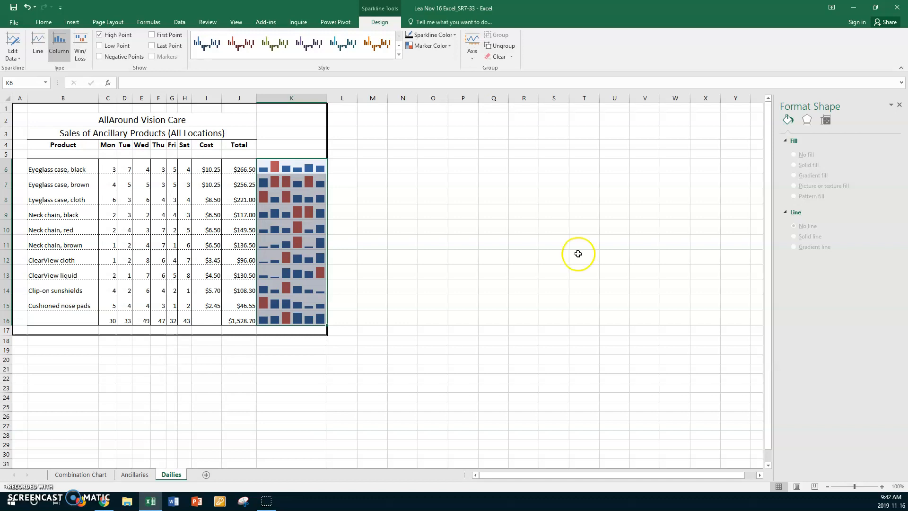
click(472, 60)
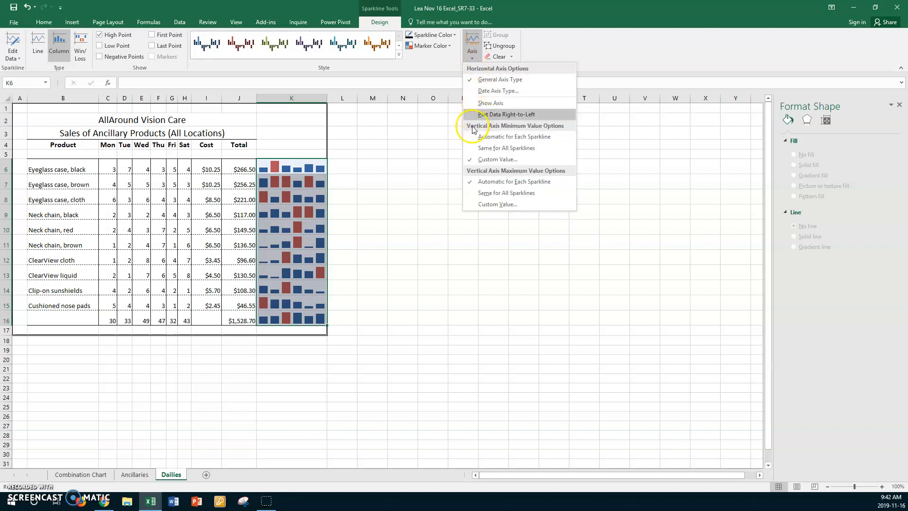
click(500, 159)
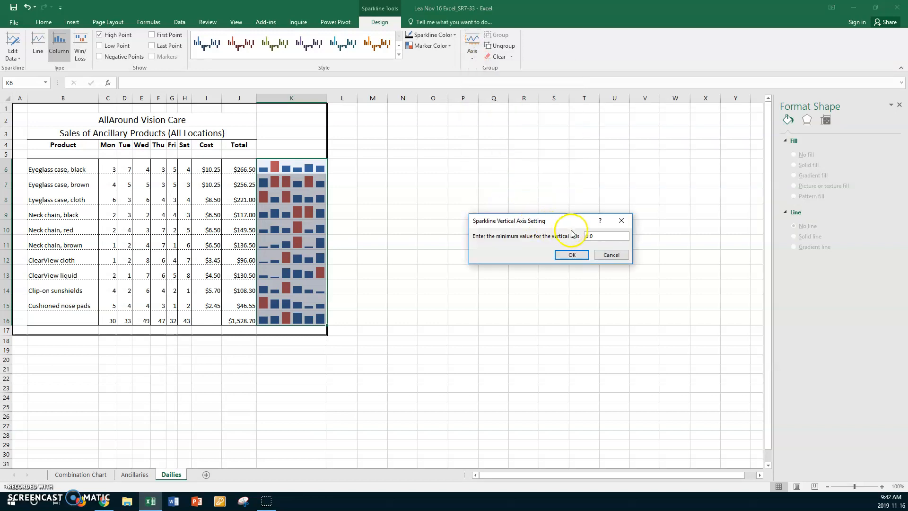
click(571, 258)
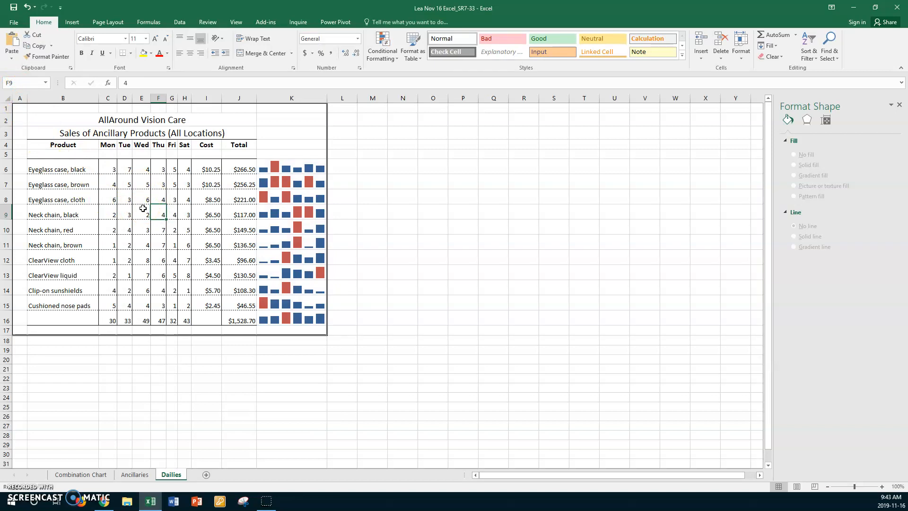
Try -2 as the Thursday sales of the black neck chain in F9, and set the cell back to 4.
text(-2)
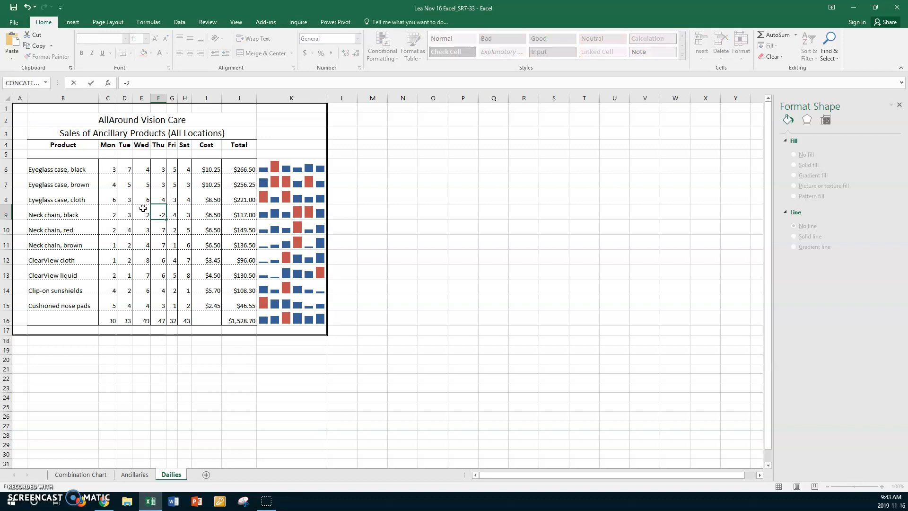
key(Return)
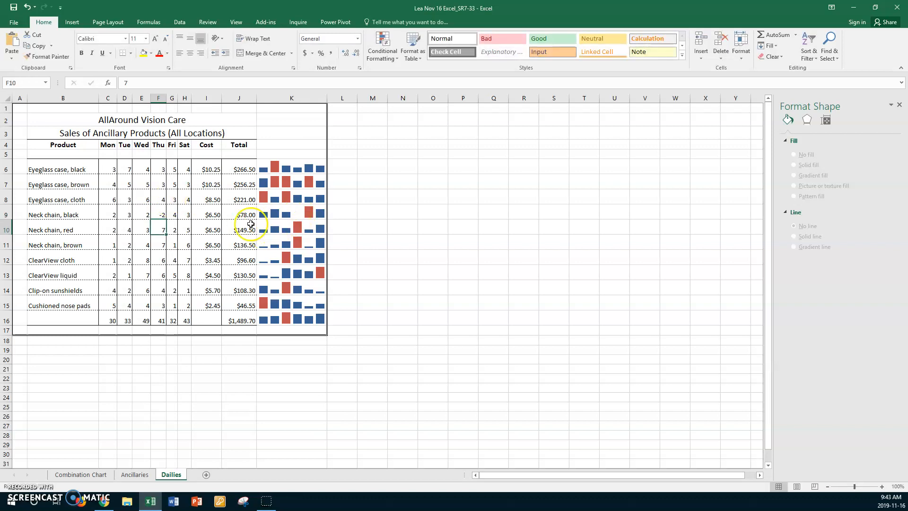
click(161, 214)
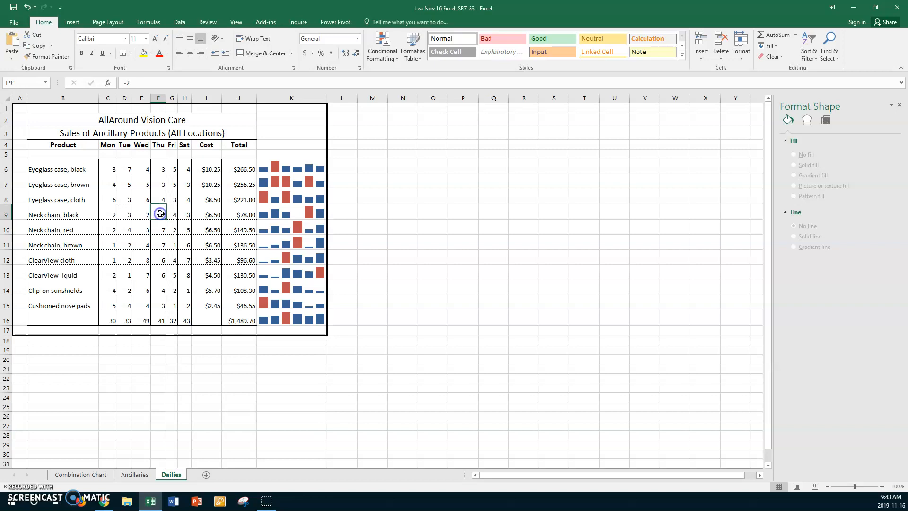
text(4)
key(Return)
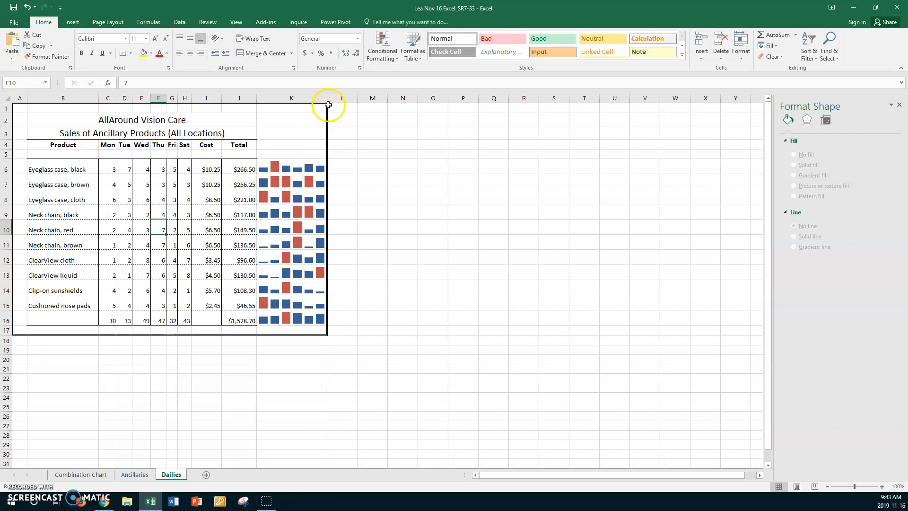
Widen column K further to stretch the sparklines.
drag(327, 100, 357, 101)
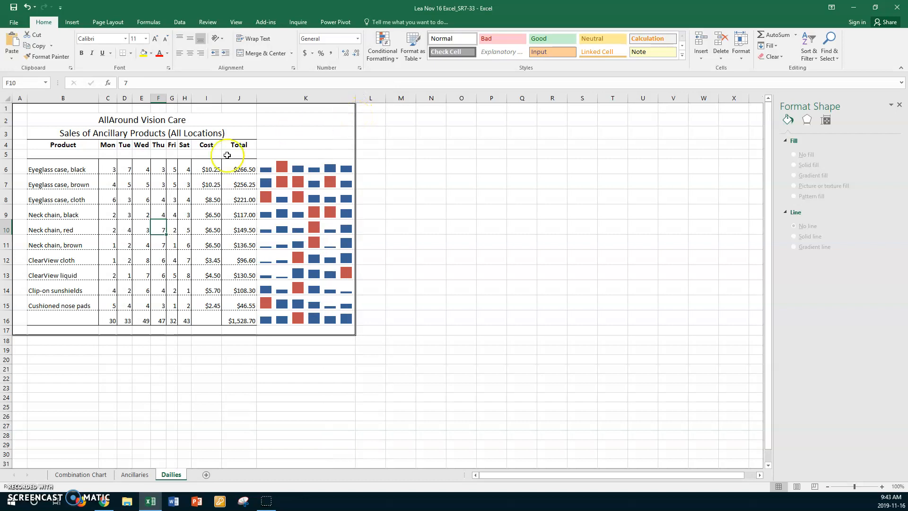
Increase the row height of rows 6 to 16 on the Dailies sheet to make the sparklines taller.
drag(7, 167, 7, 331)
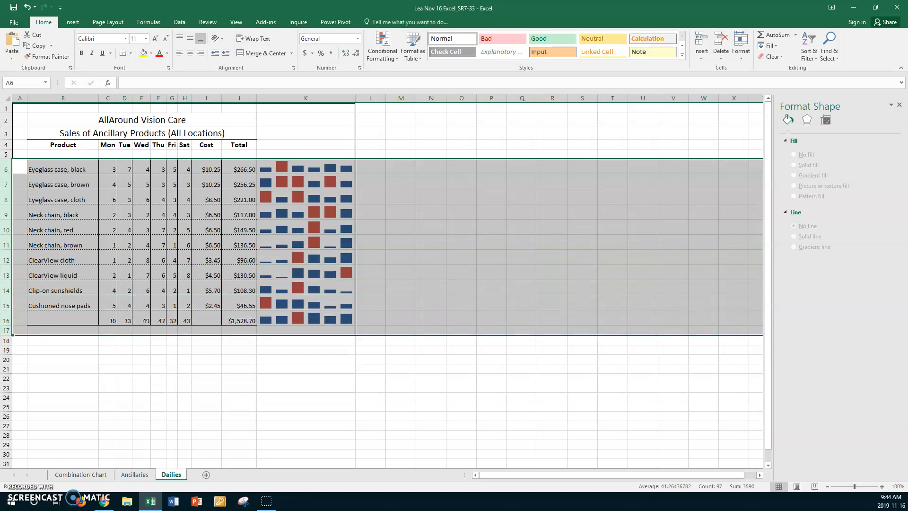
click(7, 166)
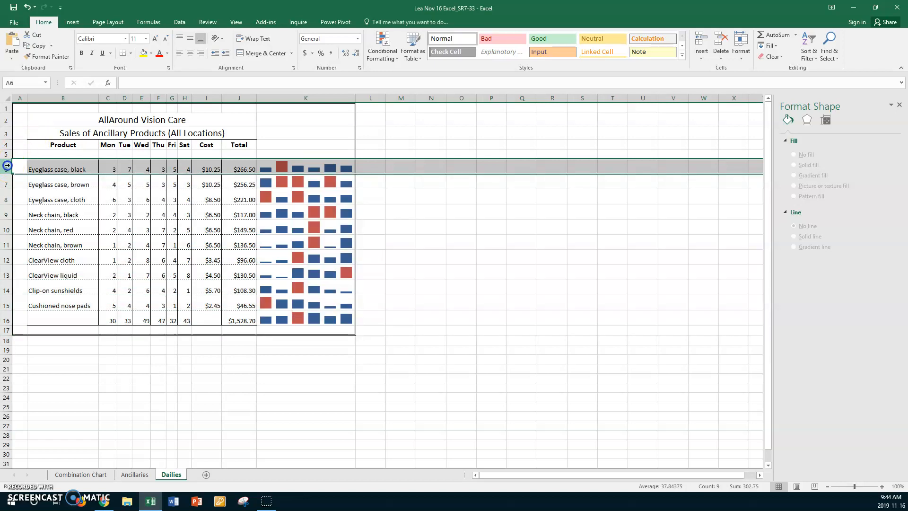
drag(7, 165, 7, 316)
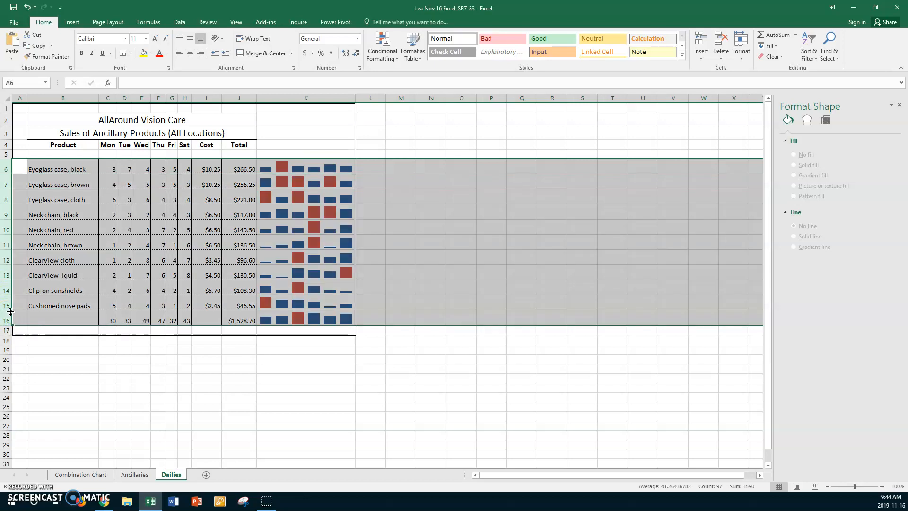
right_click(24, 317)
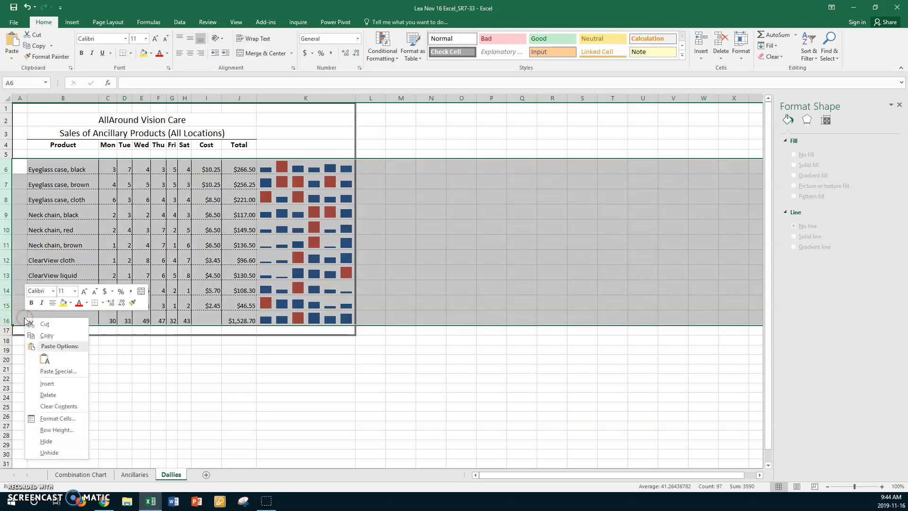
click(57, 429)
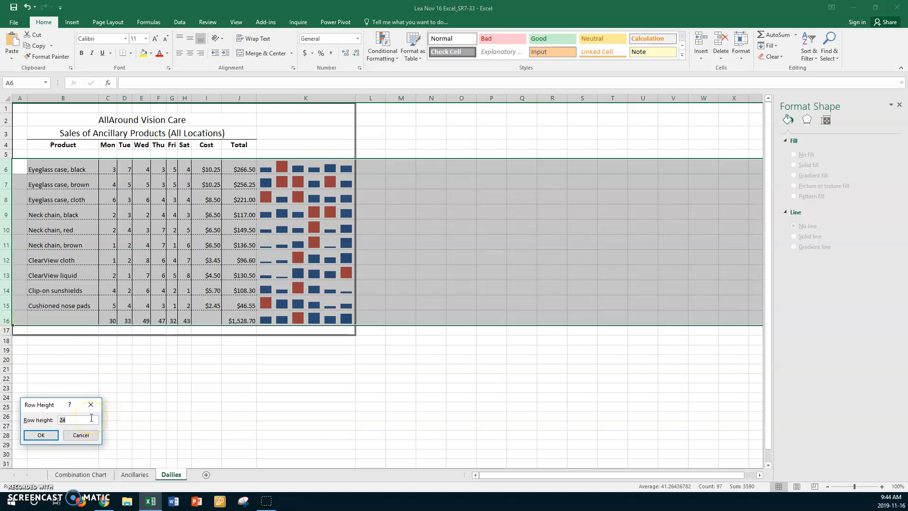
key(Return)
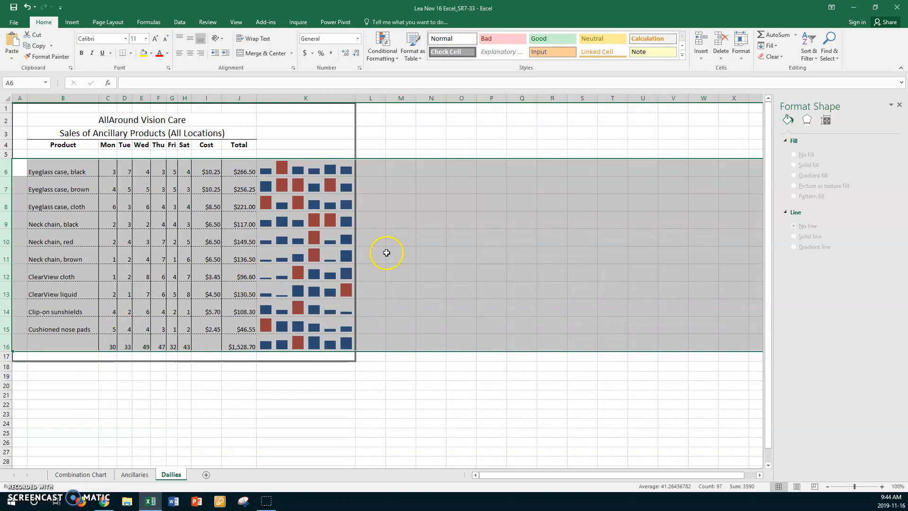
click(407, 187)
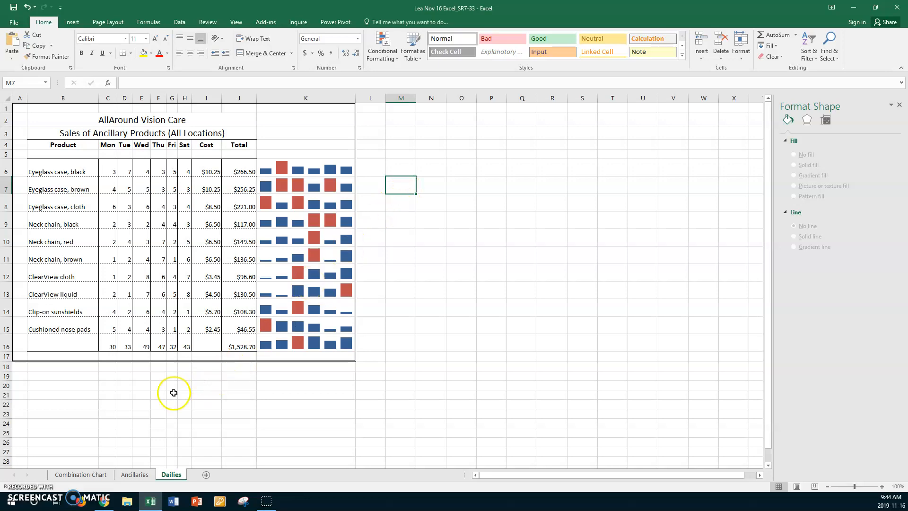
Move the Combination Chart sheet to the end of the workbook, after the Dailies sheet.
click(82, 475)
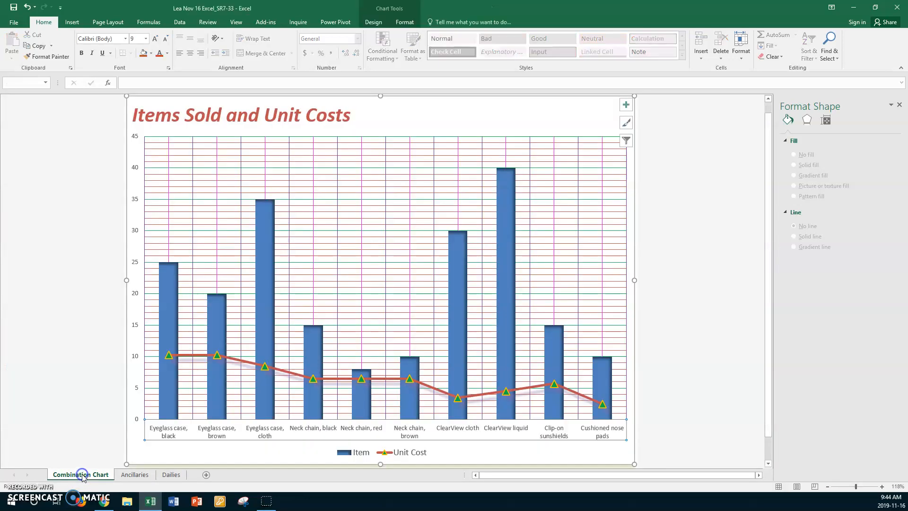
click(124, 475)
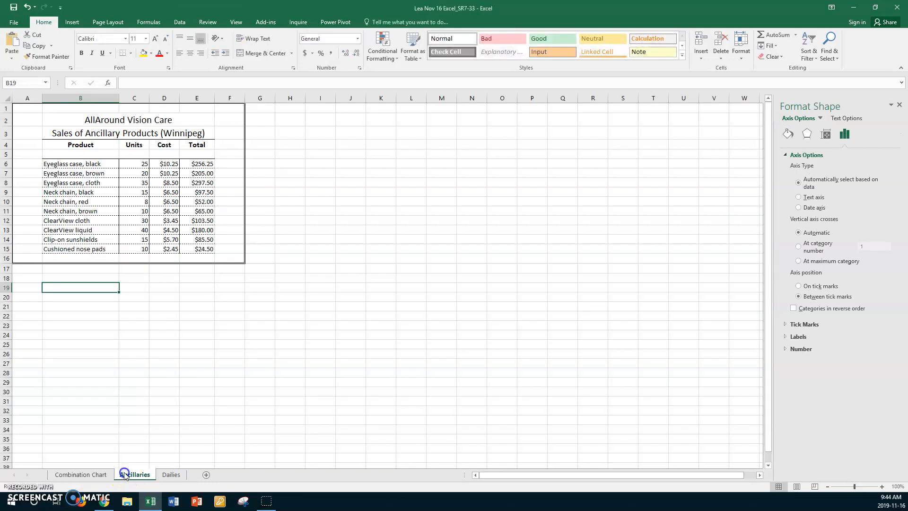
click(77, 474)
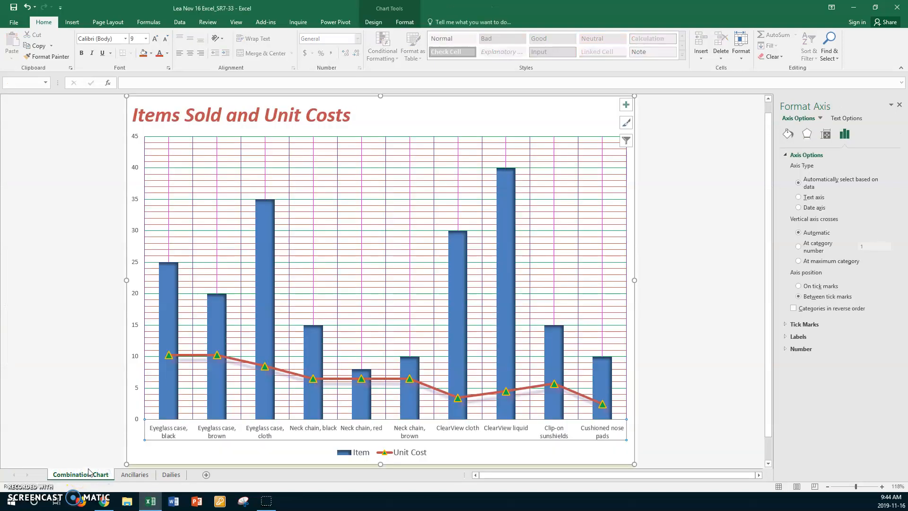
drag(90, 470, 198, 473)
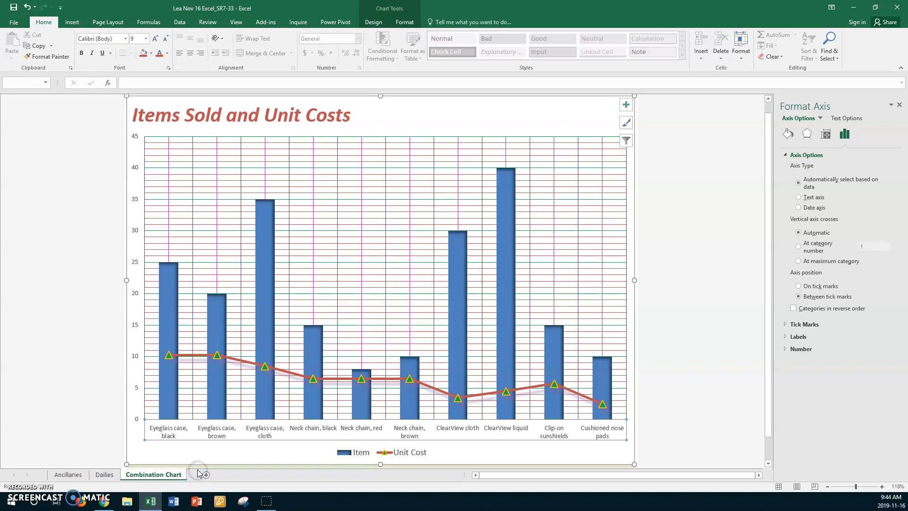
Check the three sheets in their new order and group Ancillaries, Dailies and Combination Chart together.
click(70, 474)
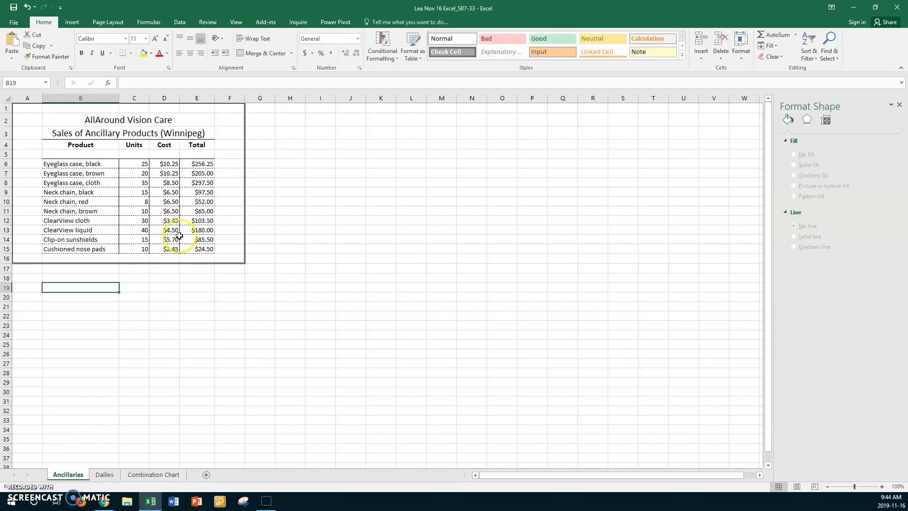
click(104, 474)
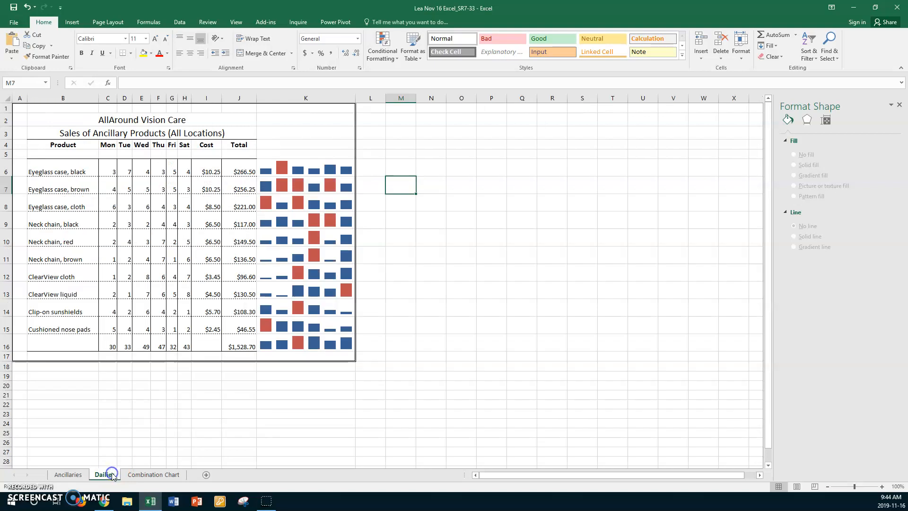
click(153, 475)
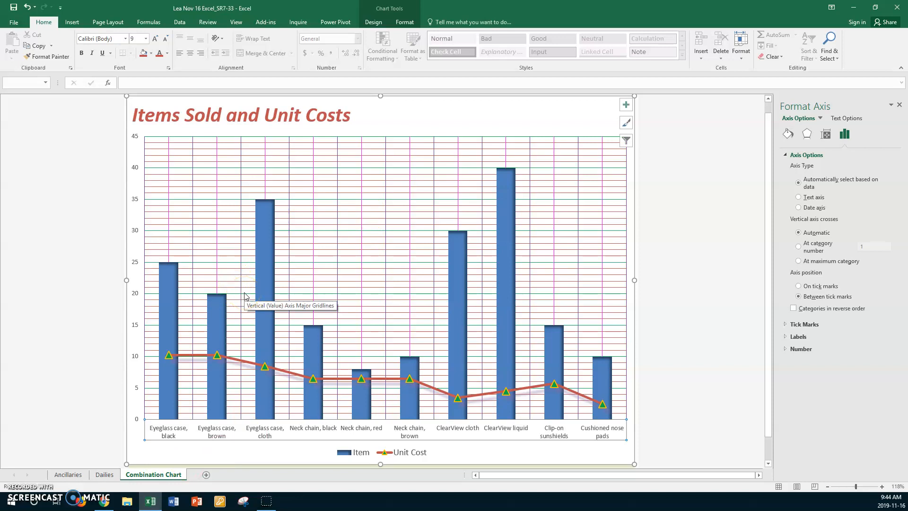
click(75, 474)
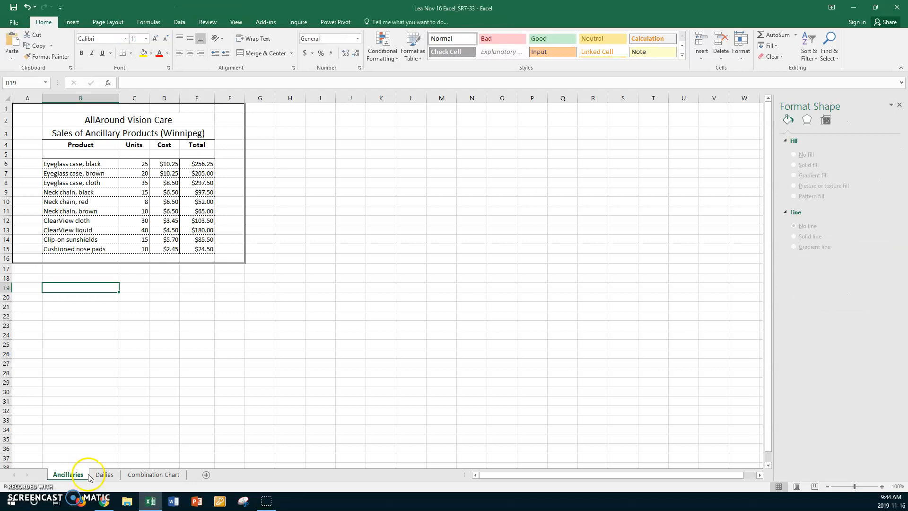
shift+click(140, 475)
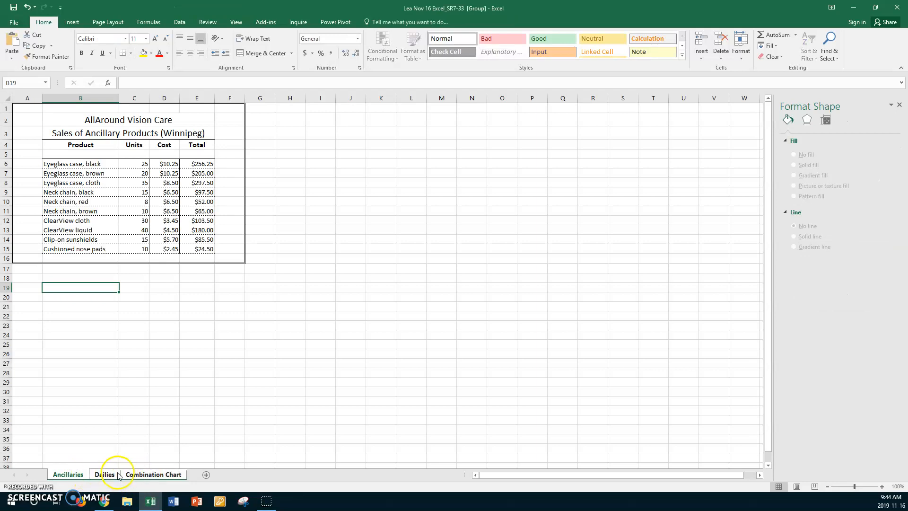
Set up the grouped sheets for printing in landscape orientation with gridlines and row and column headings.
click(14, 23)
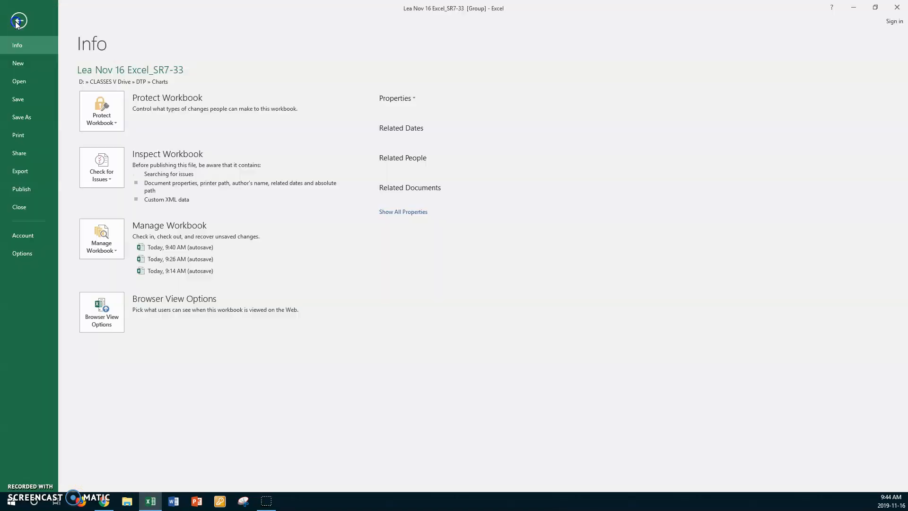
click(16, 136)
click(171, 336)
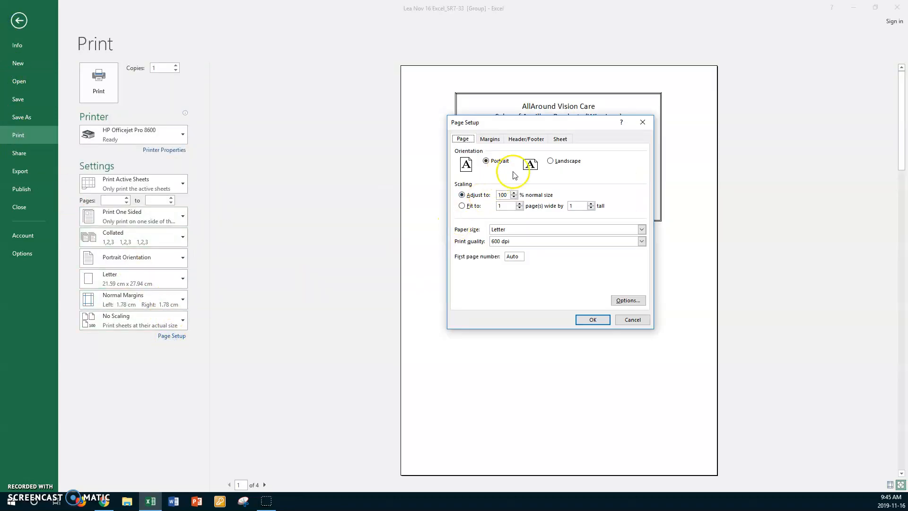
click(558, 165)
click(560, 139)
click(477, 205)
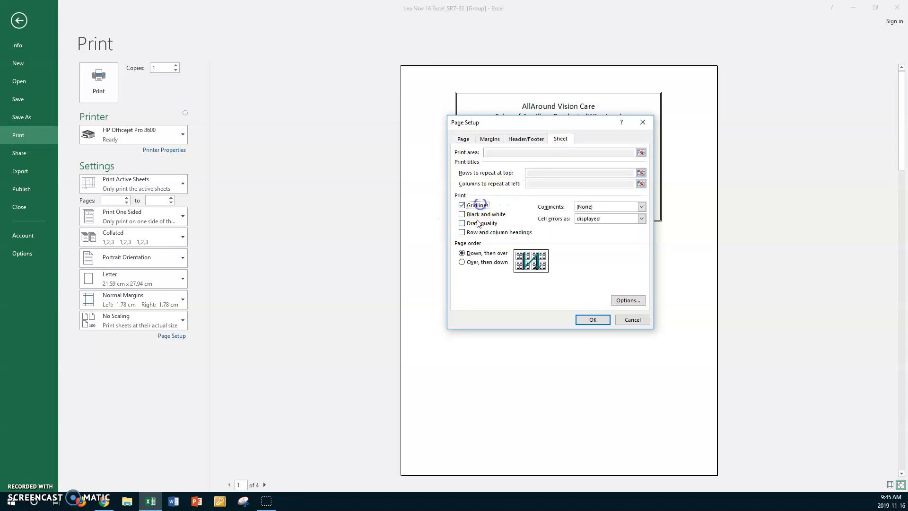
click(473, 232)
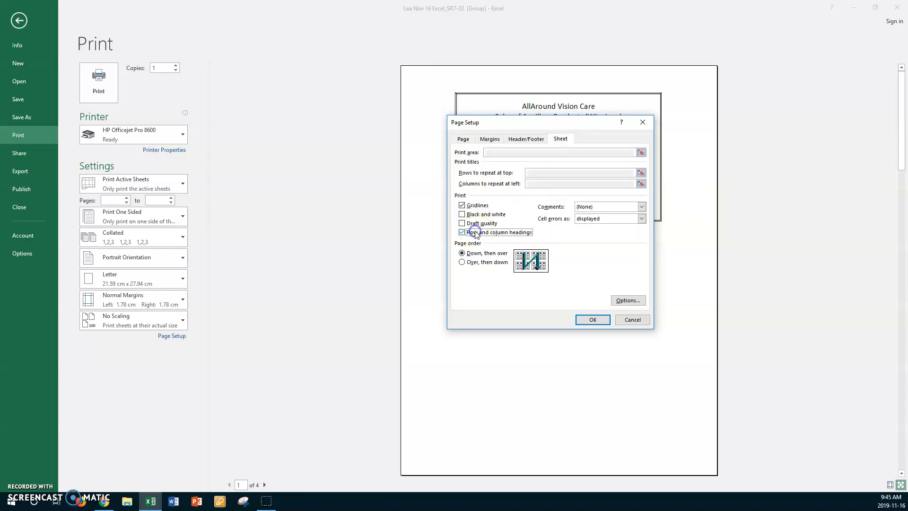
Create a custom header with the author's full name in its left section, and set the name's font size to 20.
click(521, 141)
click(523, 199)
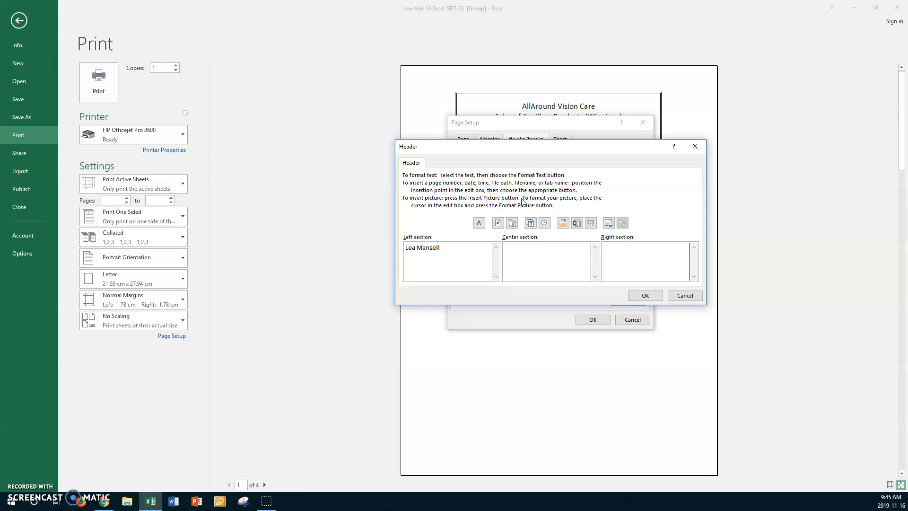
key(shift+Home)
click(479, 223)
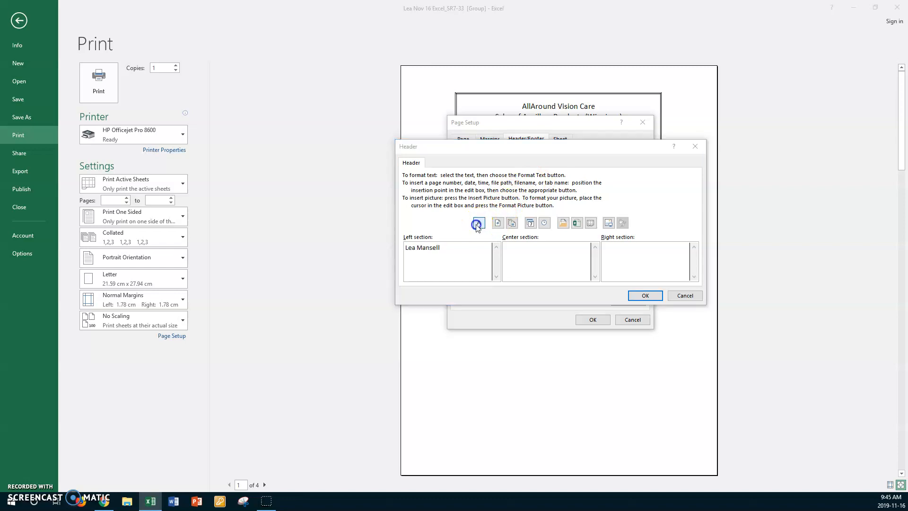
click(637, 205)
click(636, 206)
click(637, 205)
click(636, 205)
click(605, 201)
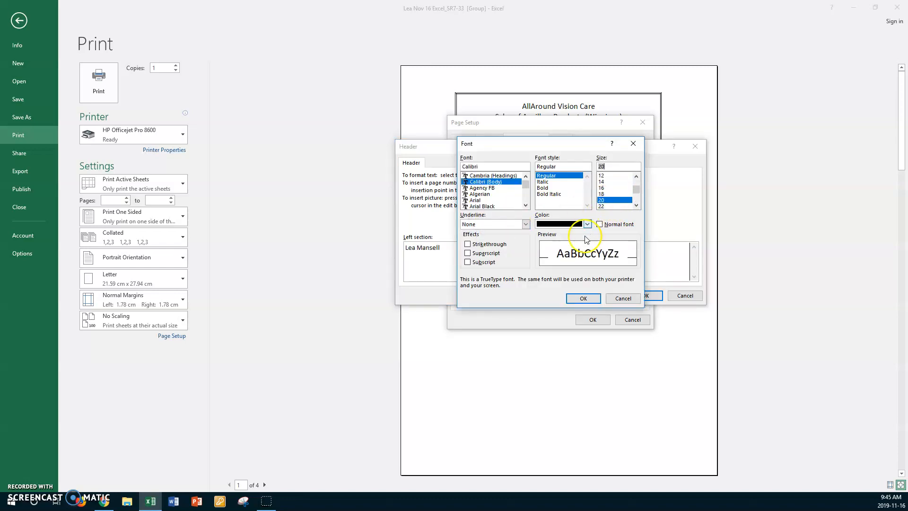
Format the name in the header's left section in the recently used magenta color and bold Bodoni MT.
click(588, 225)
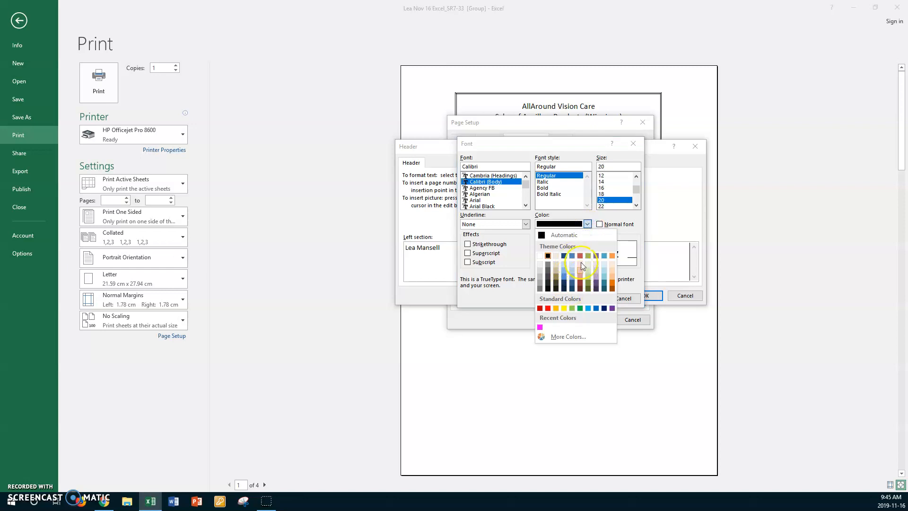
click(541, 328)
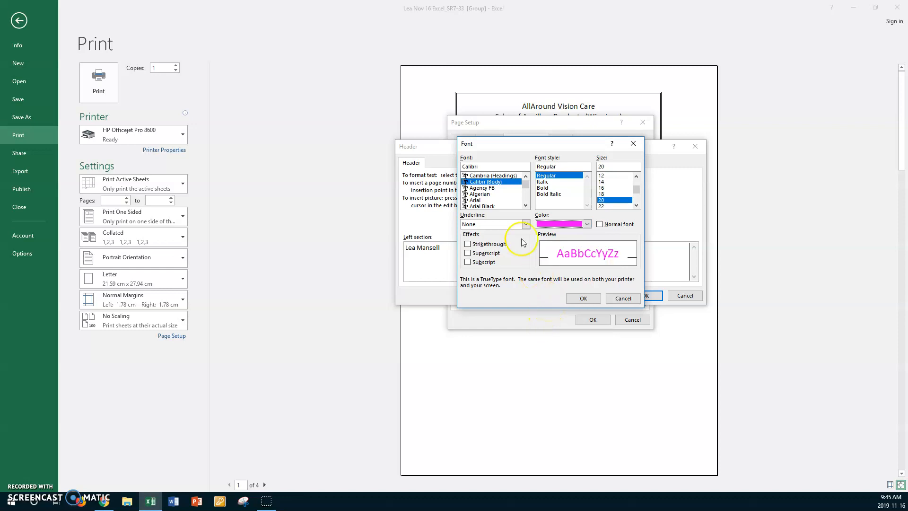
click(502, 200)
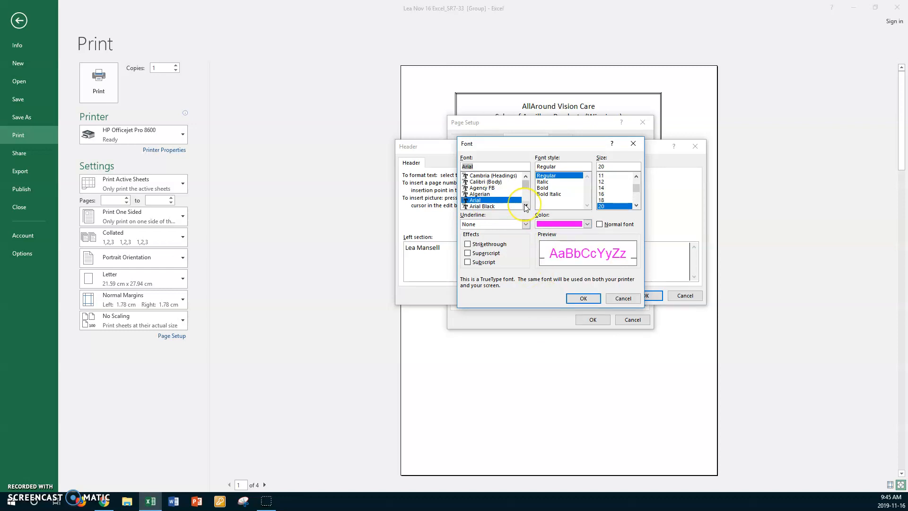
key(Down)
key(Down)
key(Down)
key(Down)
key(Down)
key(Down)
key(Down)
key(Down)
key(Down)
key(Down)
key(Down)
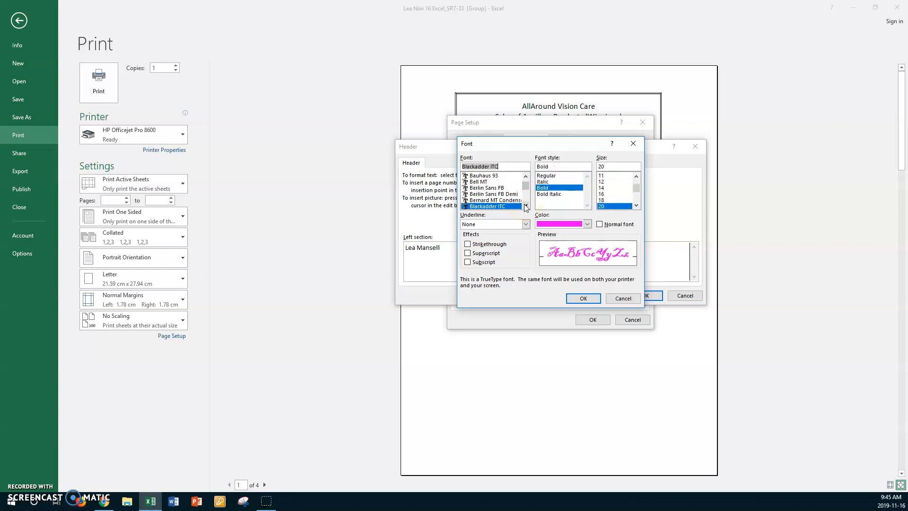
key(Down)
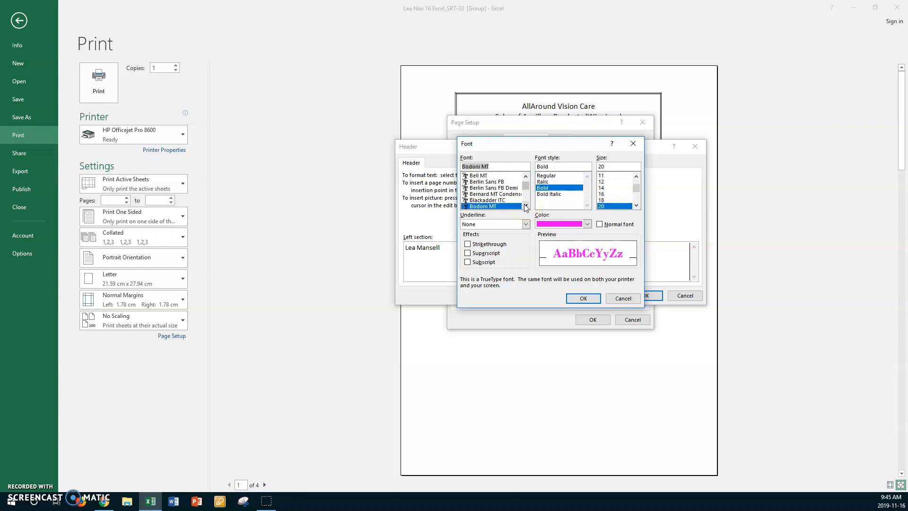
click(578, 299)
click(530, 223)
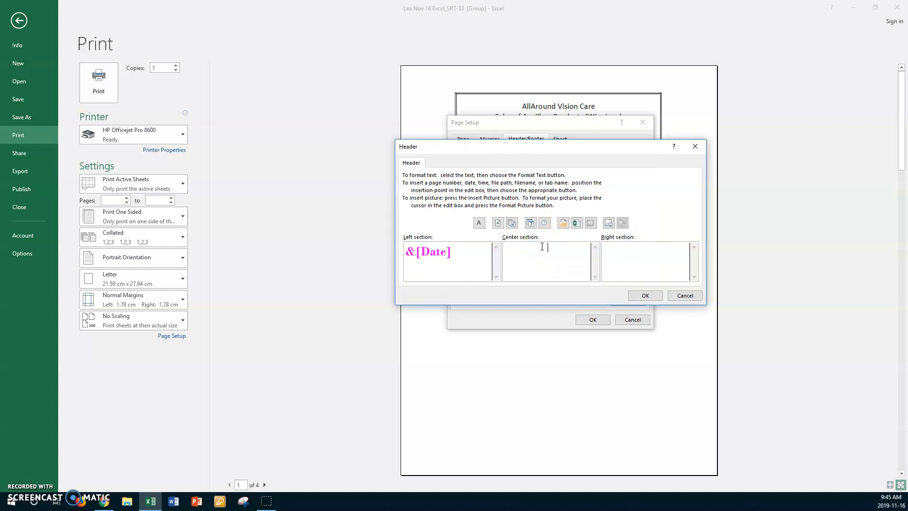
drag(457, 253, 408, 257)
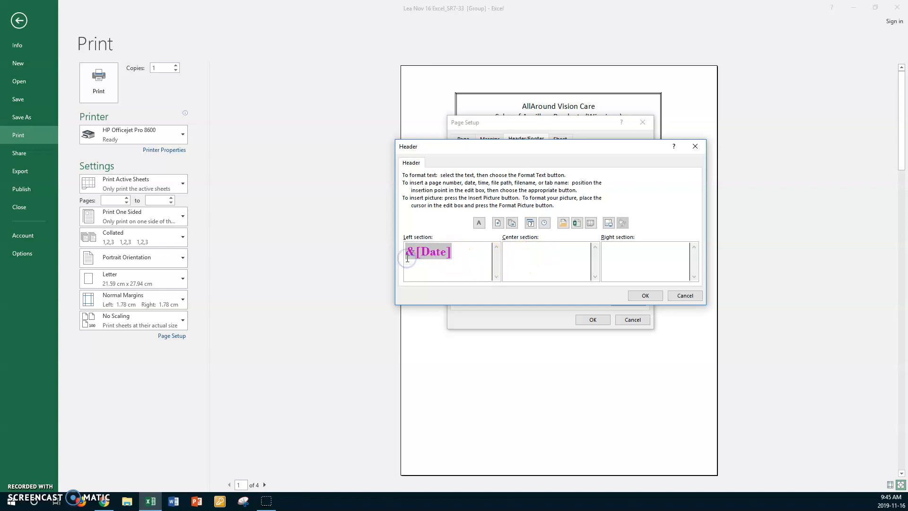
text(Lea Mansell)
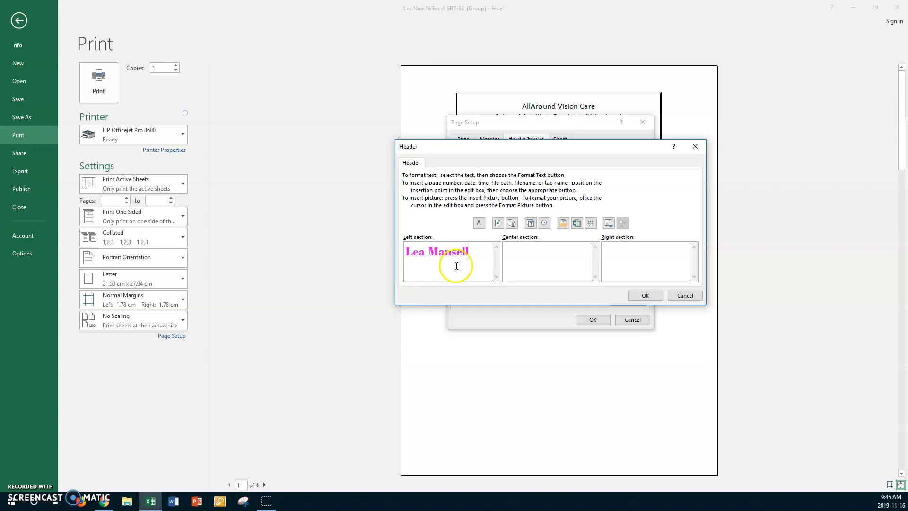
Insert the date and, on a second line, the time in the header's center section.
click(539, 254)
click(531, 223)
click(544, 222)
Insert the sheet name and, below it, the page number "of" the total pages in the header's right section.
click(646, 254)
click(591, 222)
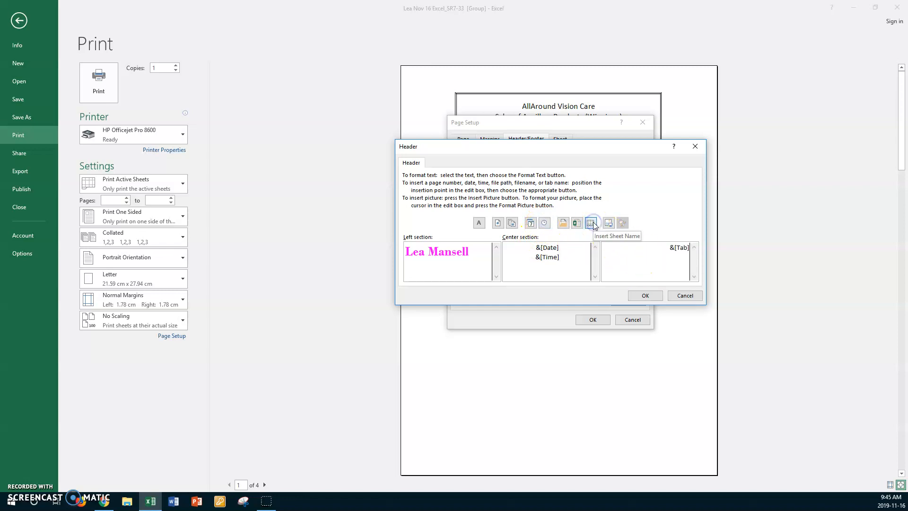
key(Return)
click(497, 223)
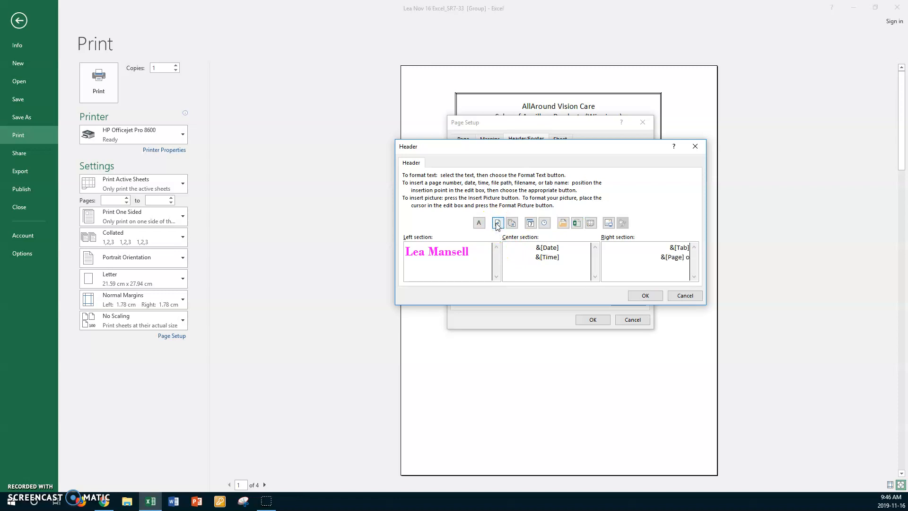
text(of)
click(511, 223)
click(637, 296)
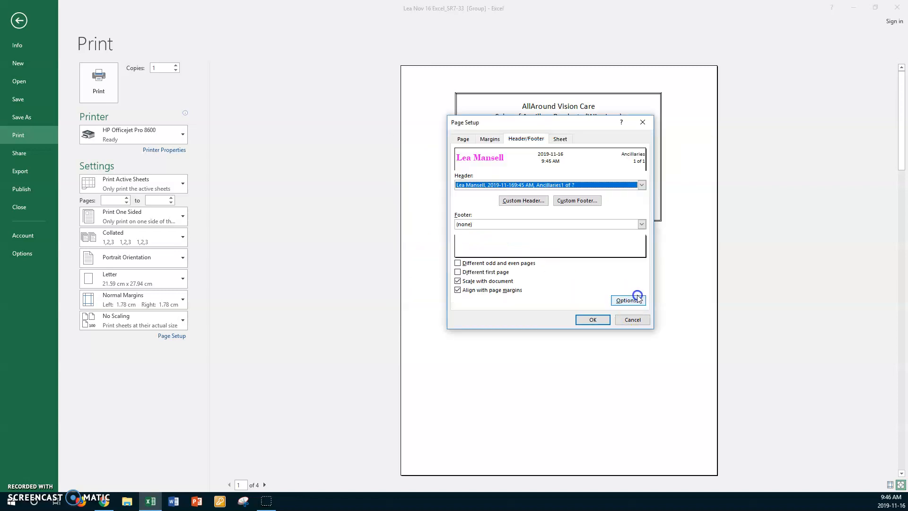
Create a custom footer with the file path in its left section at font size 8, and apply the page setup.
click(578, 201)
click(563, 222)
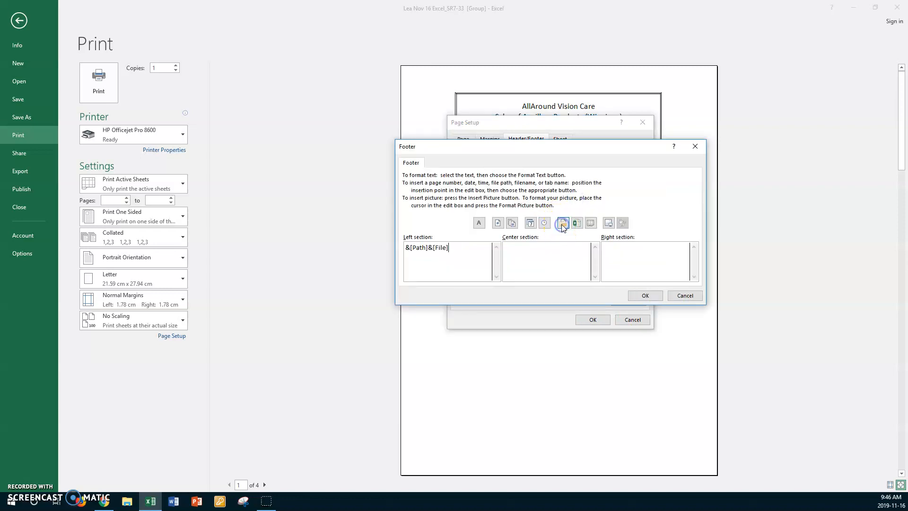
drag(464, 247, 400, 251)
click(480, 222)
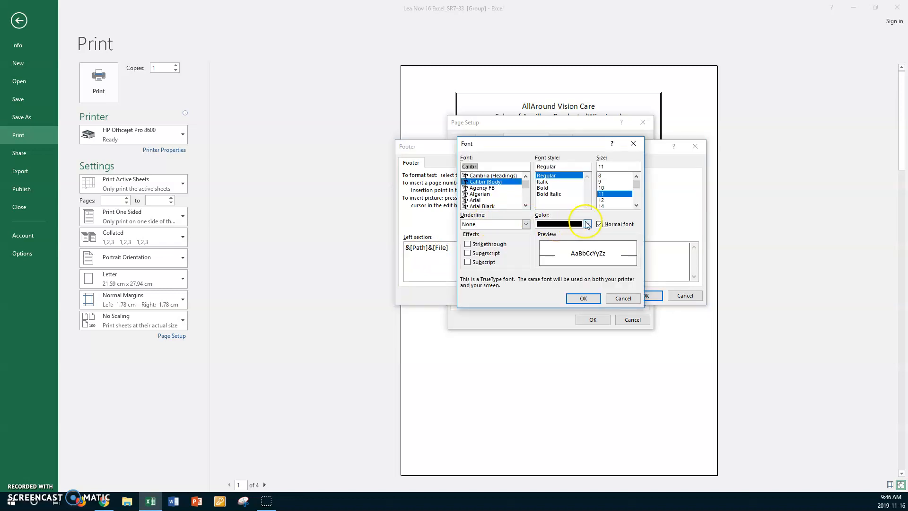
click(605, 175)
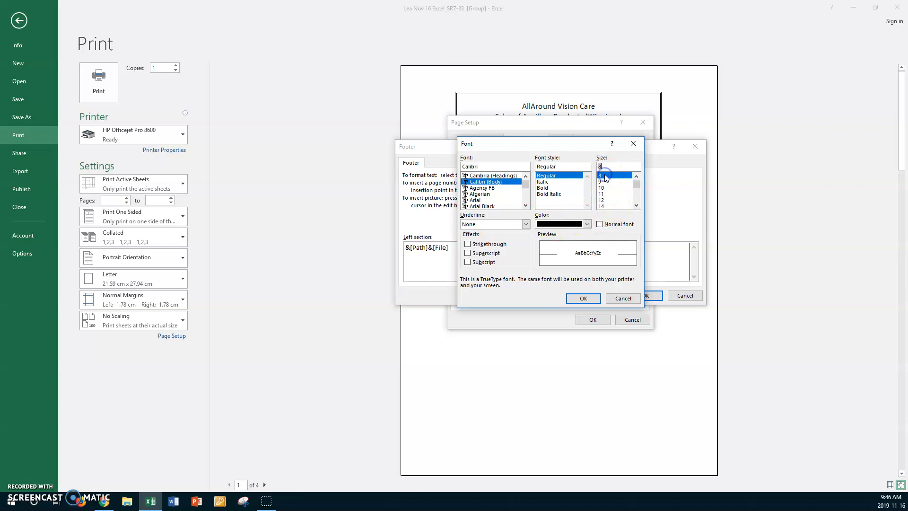
click(584, 299)
click(628, 295)
click(605, 320)
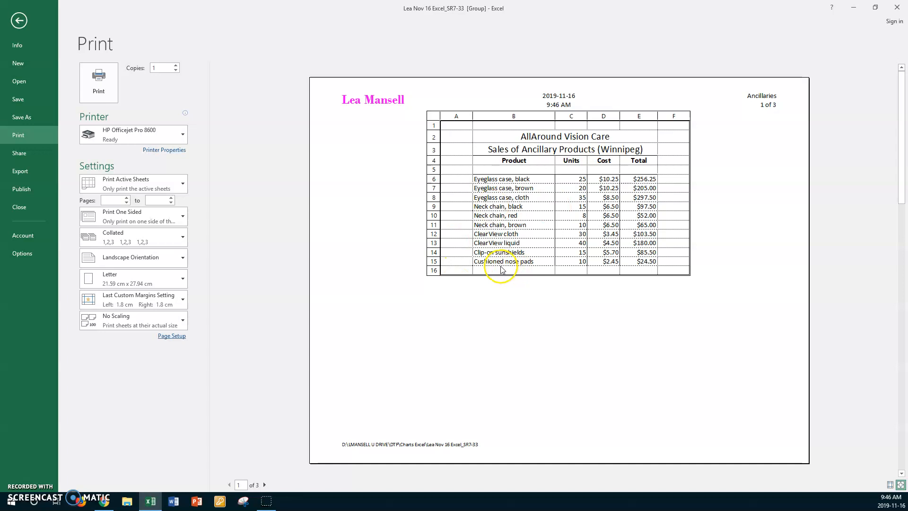
Check the remaining pages in the print preview, and ungroup the sheets with Combination Chart active.
click(265, 485)
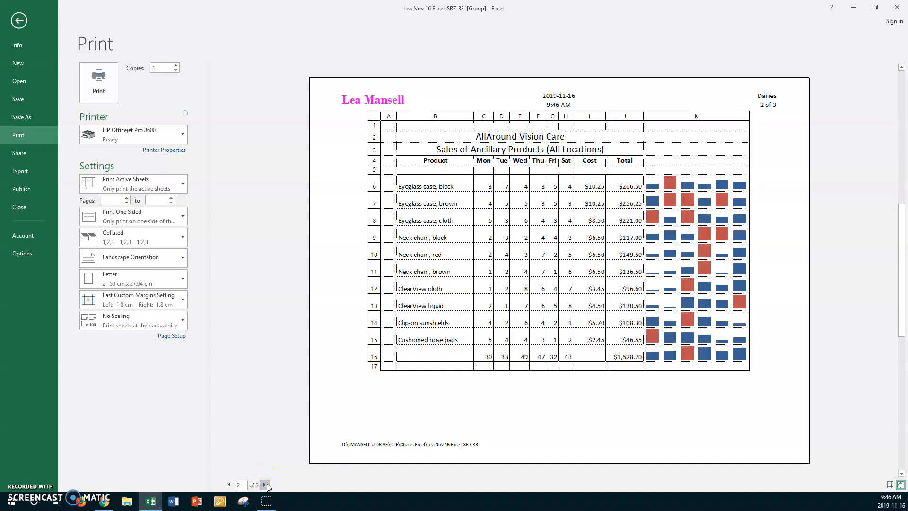
click(265, 485)
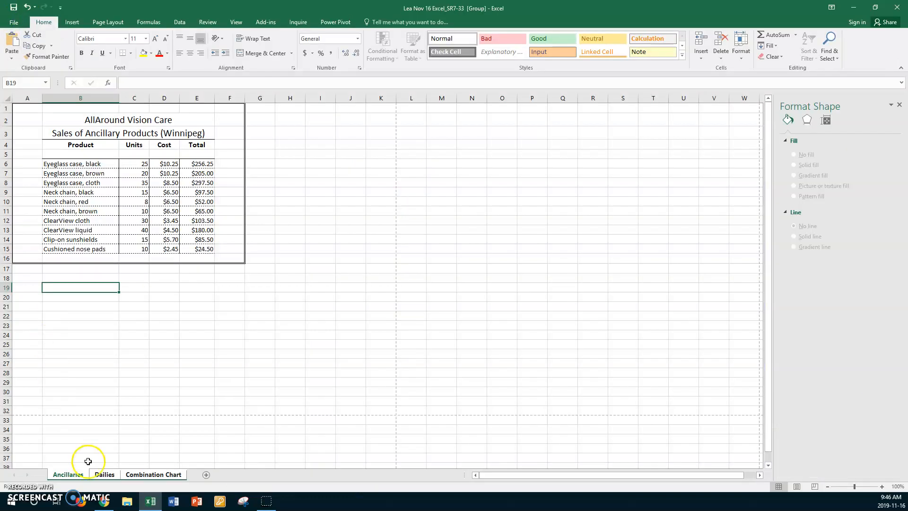
right_click(135, 473)
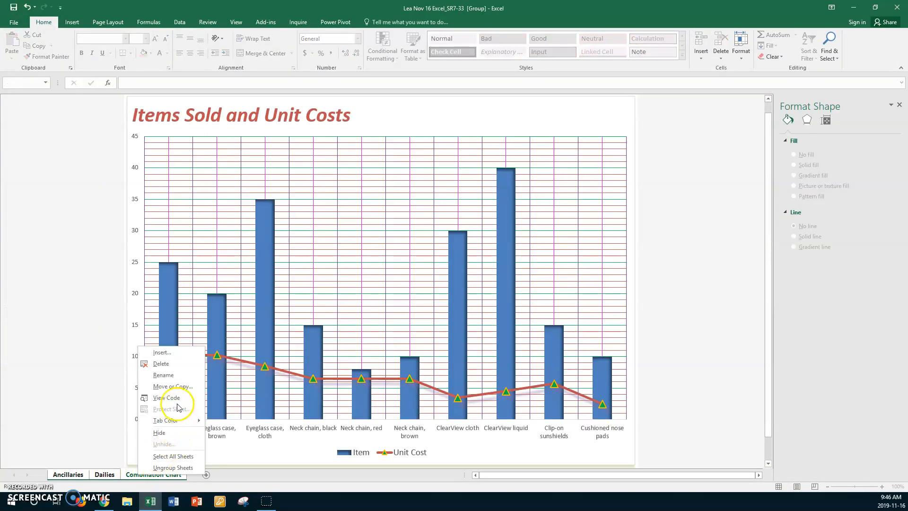
click(167, 469)
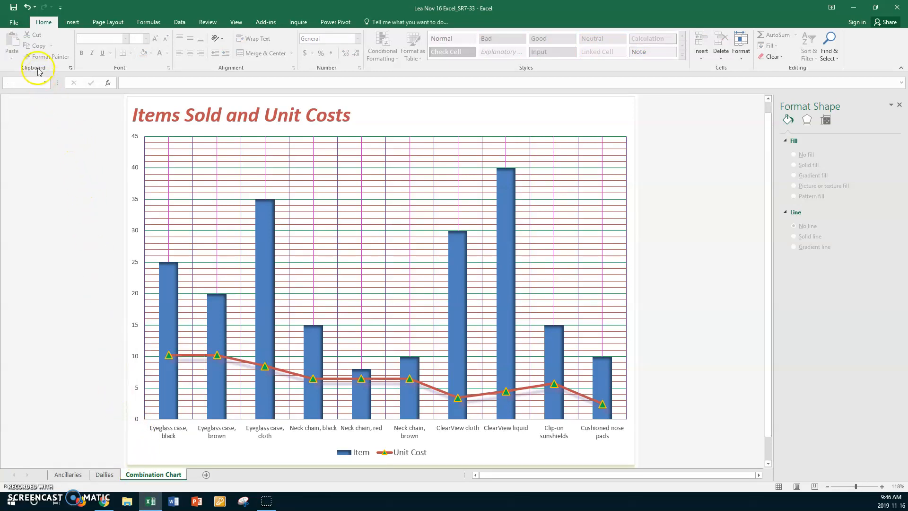
Create a custom print header for the Combination Chart sheet with the author's full name in its left section.
click(13, 22)
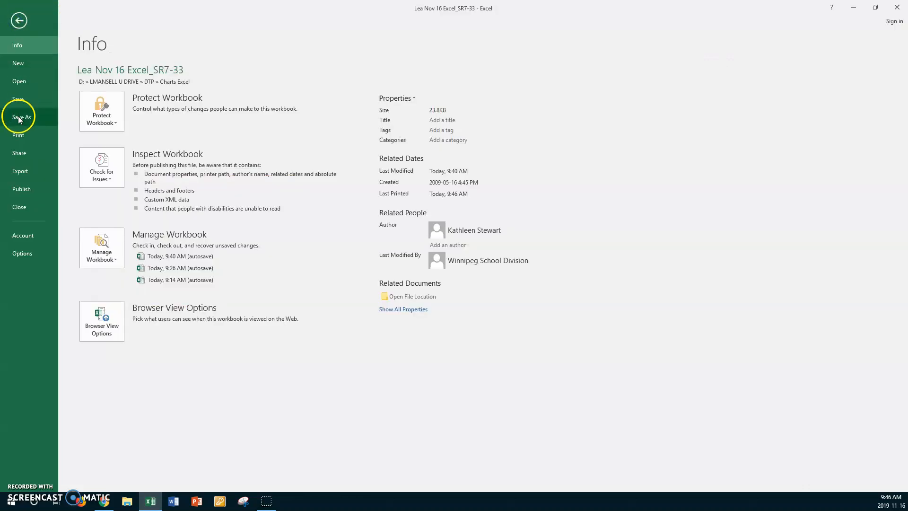
click(18, 137)
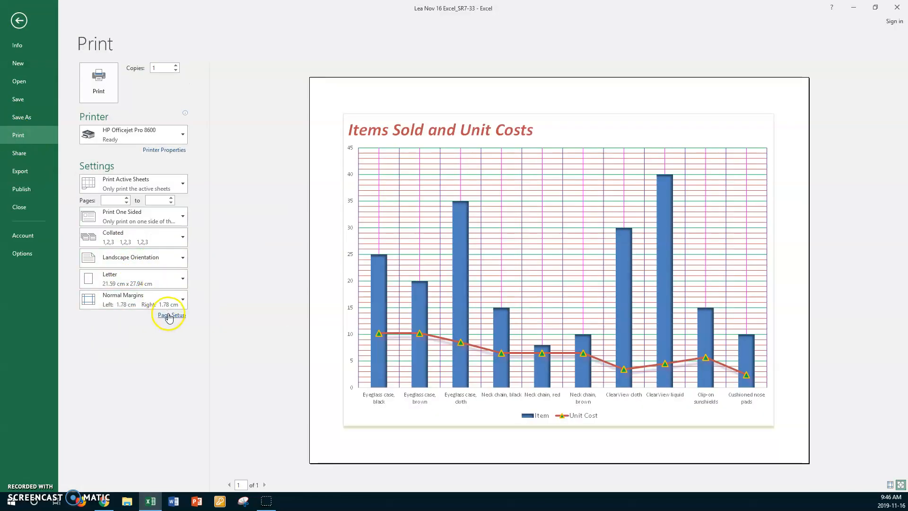
click(169, 316)
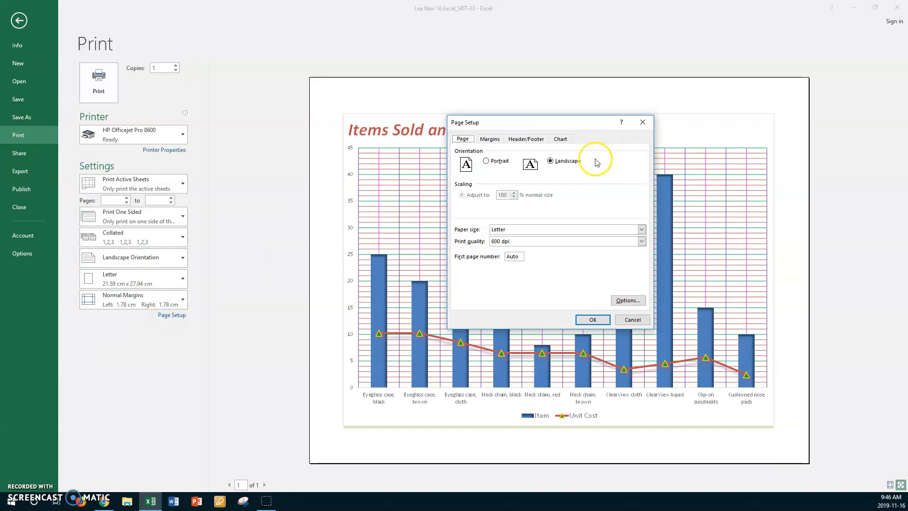
click(524, 140)
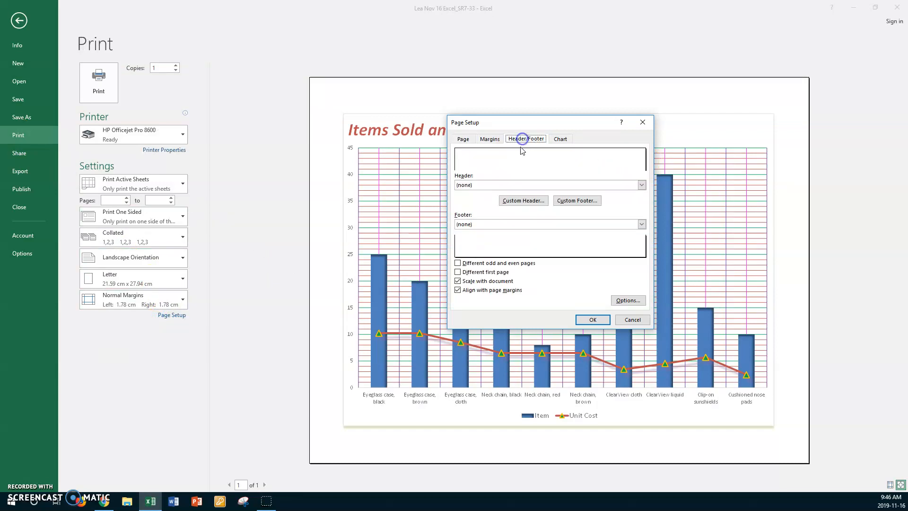
click(520, 198)
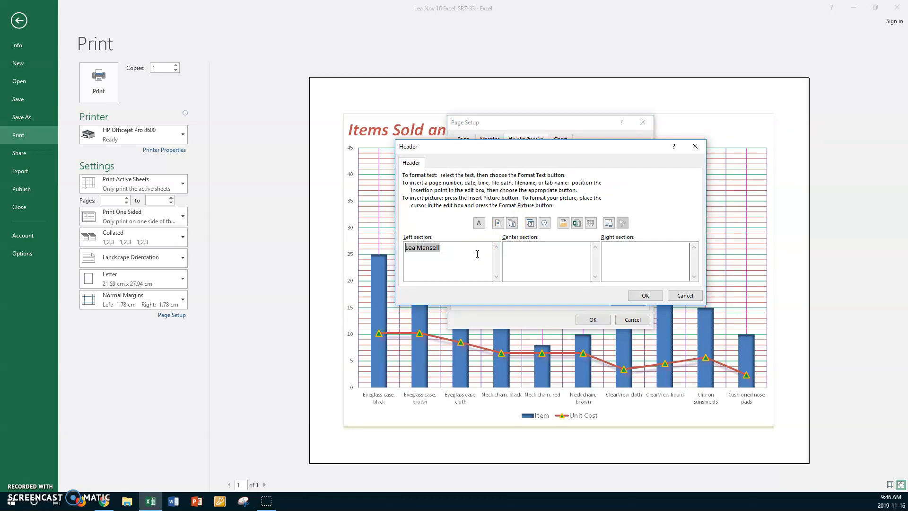
Format the name in the chart header at size 20 in the recently used magenta and the Bahnschrift Light SemiCondensed font.
click(479, 225)
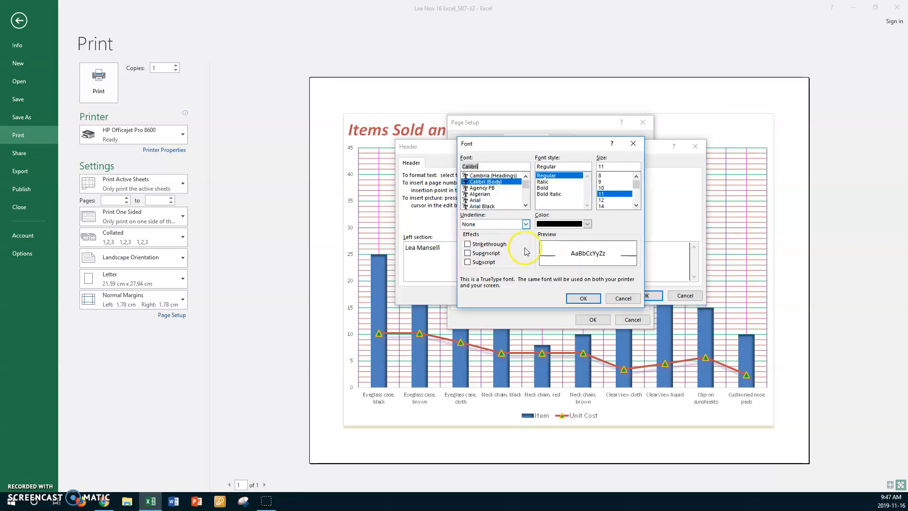
click(637, 205)
click(637, 205)
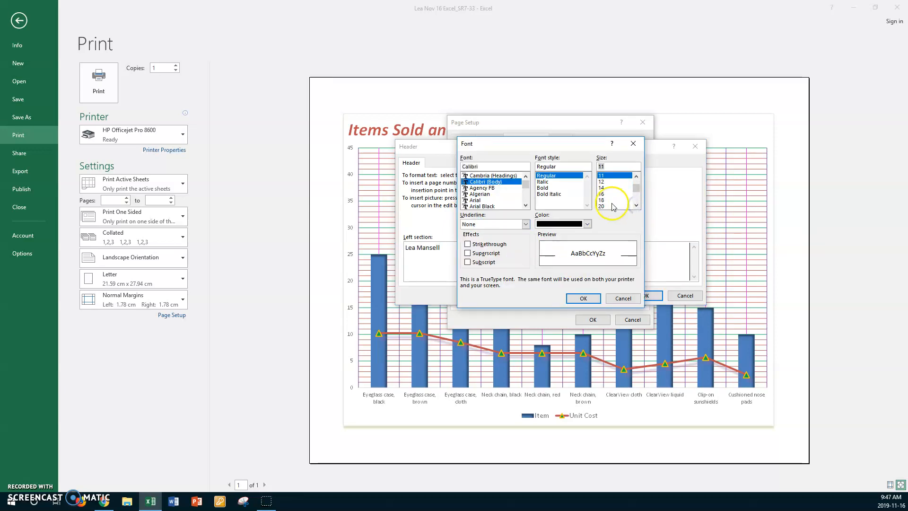
click(604, 207)
click(587, 224)
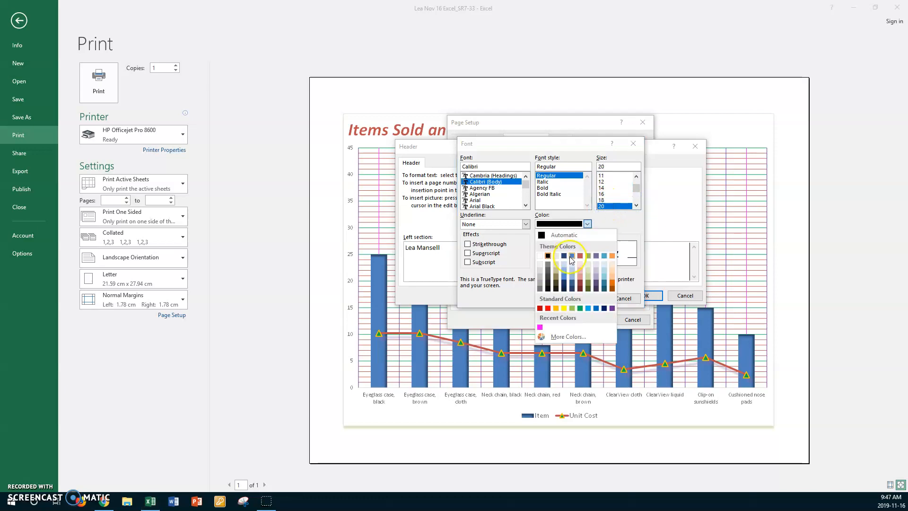
click(539, 327)
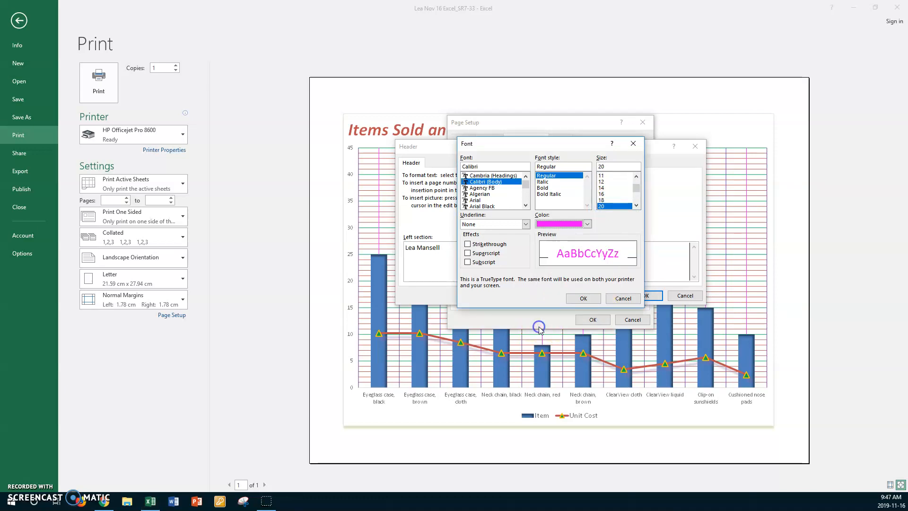
click(526, 206)
click(525, 206)
click(526, 205)
click(526, 205)
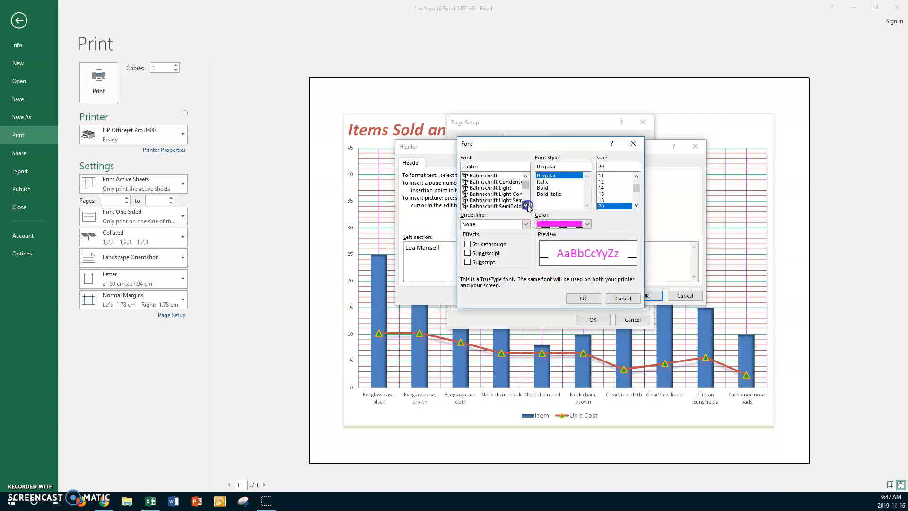
click(492, 201)
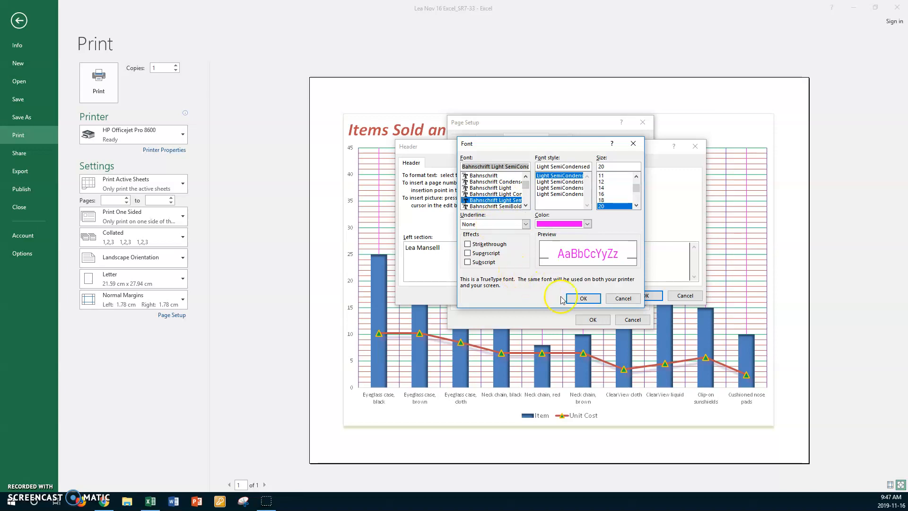
click(589, 301)
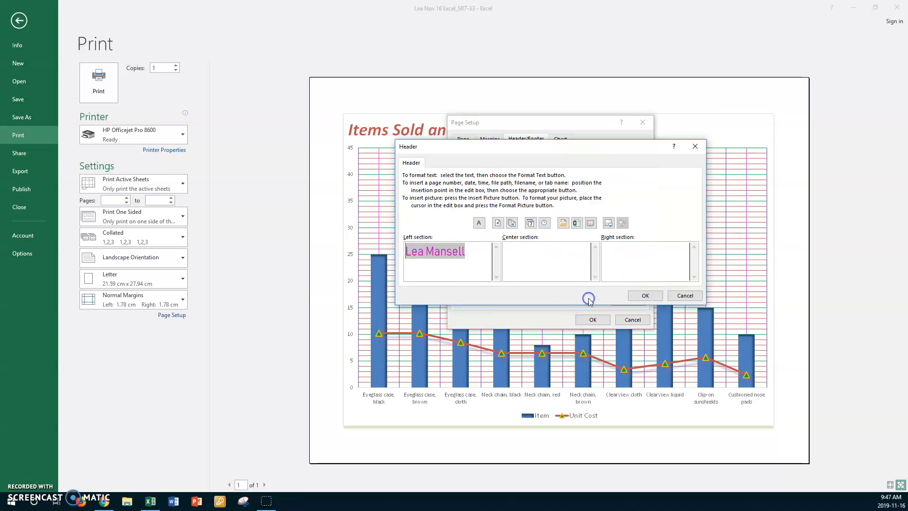
Insert the date and, on a second line, the time in the center section of the chart sheet's header.
click(553, 251)
click(535, 227)
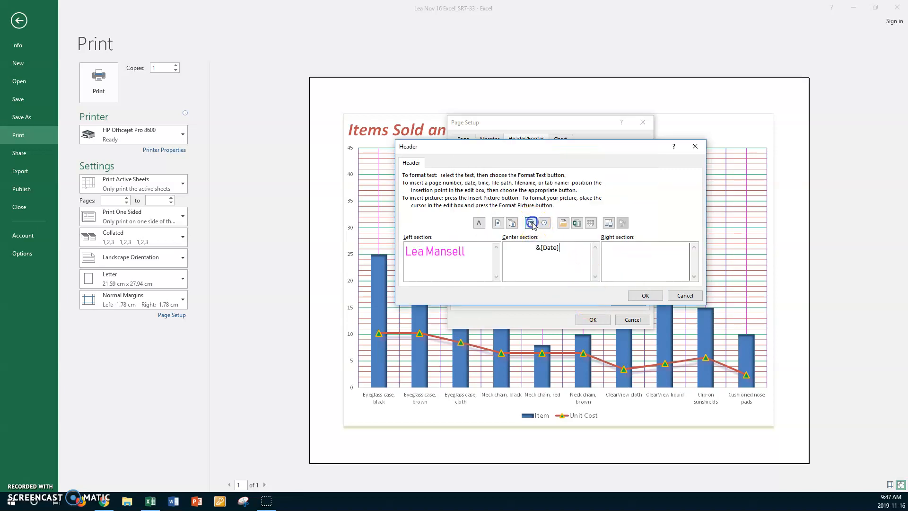
click(546, 224)
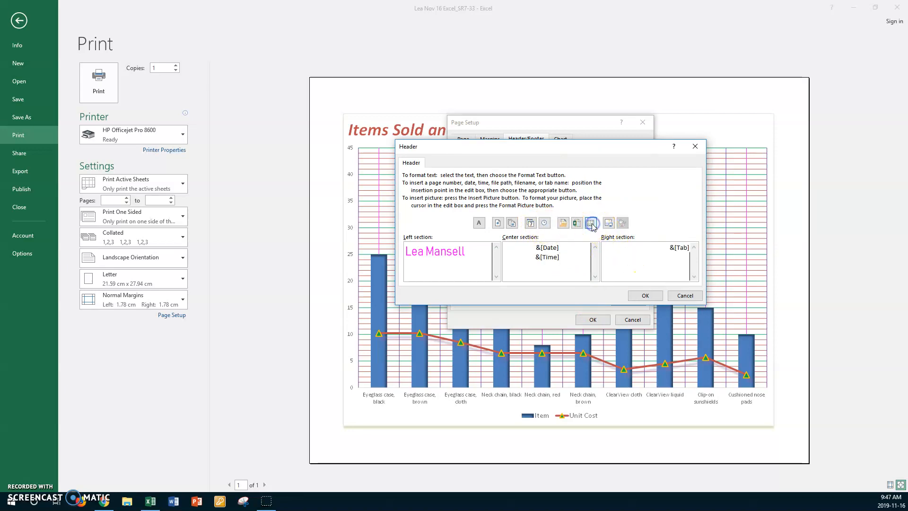
Insert the sheet name and, below it, the page number "of" the total pages in the chart header's right section.
click(497, 225)
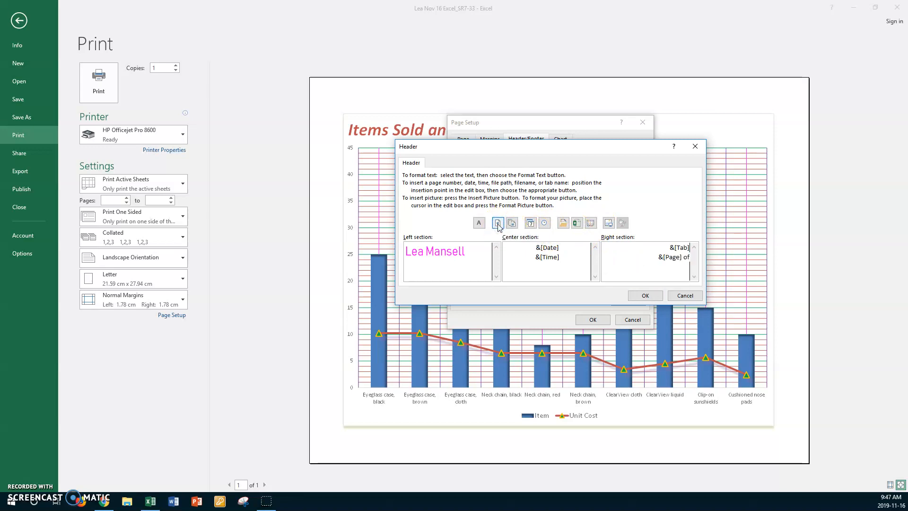
click(511, 222)
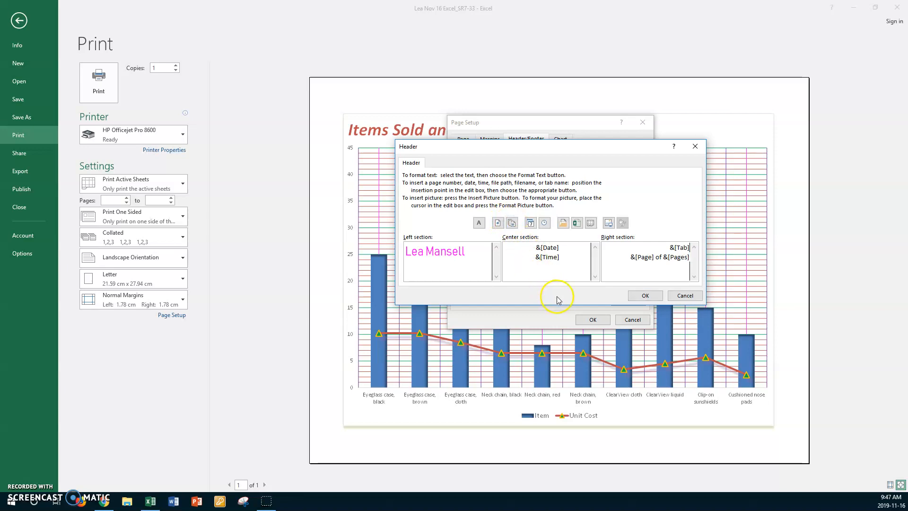
click(645, 296)
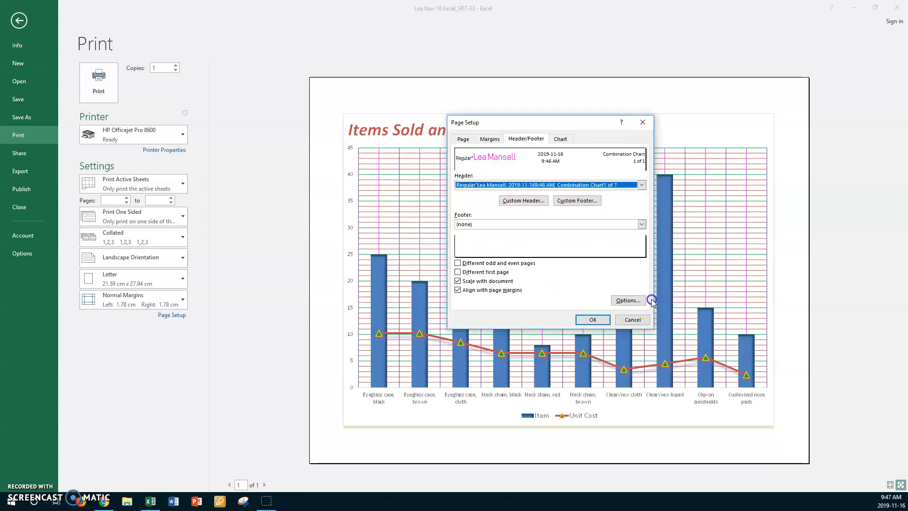
Add a custom footer with the file path in its left section to the chart sheet, and apply the page setup.
click(578, 200)
click(563, 223)
click(646, 296)
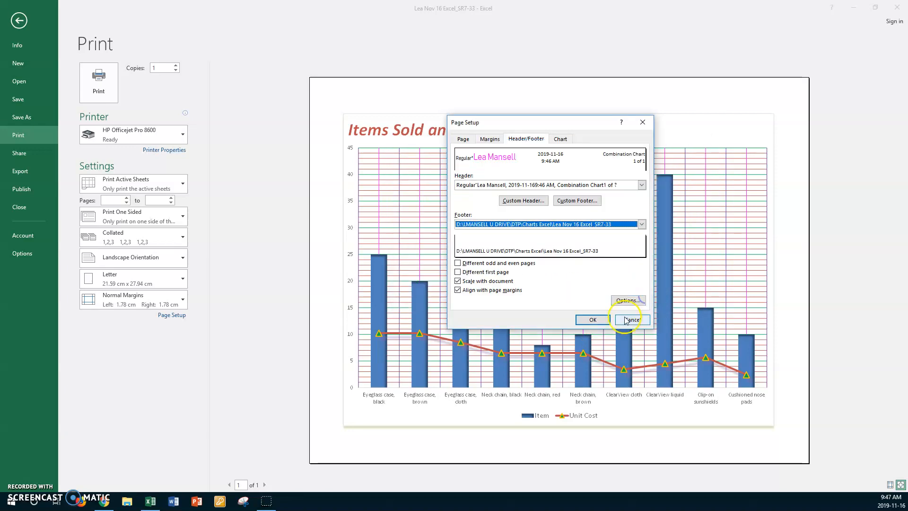
click(593, 319)
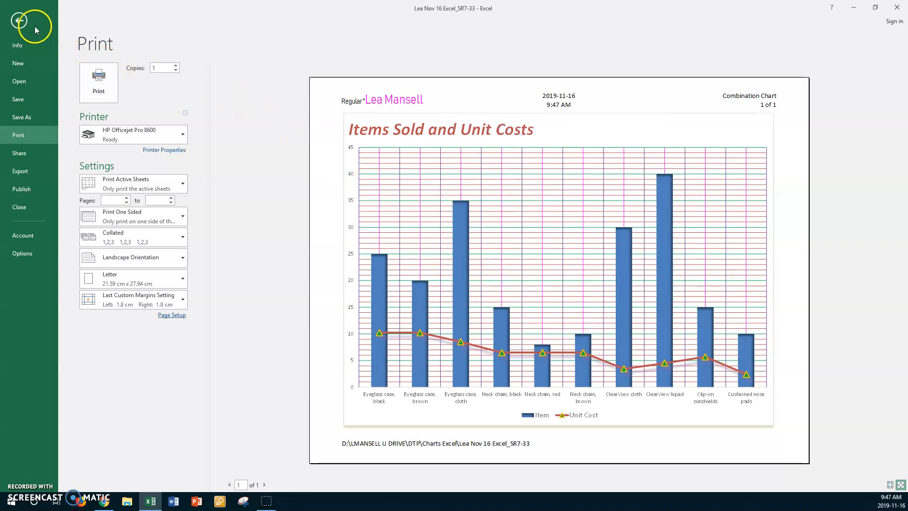
Group the Ancillaries, Dailies and Combination Chart sheets again, and page through their combined print preview.
click(19, 21)
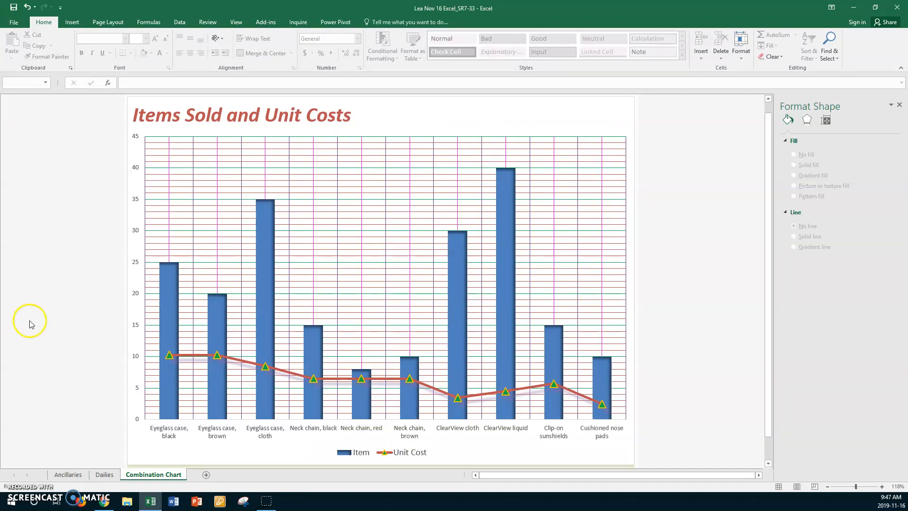
shift+click(56, 474)
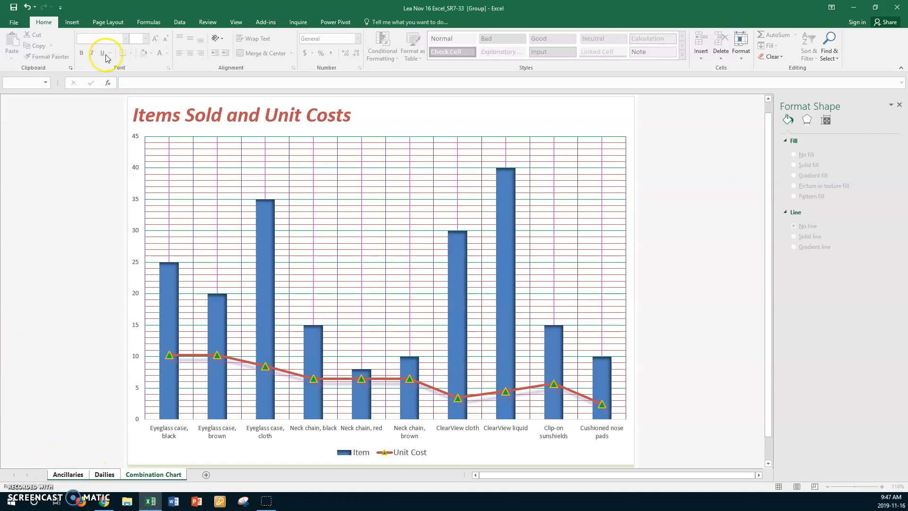
click(14, 22)
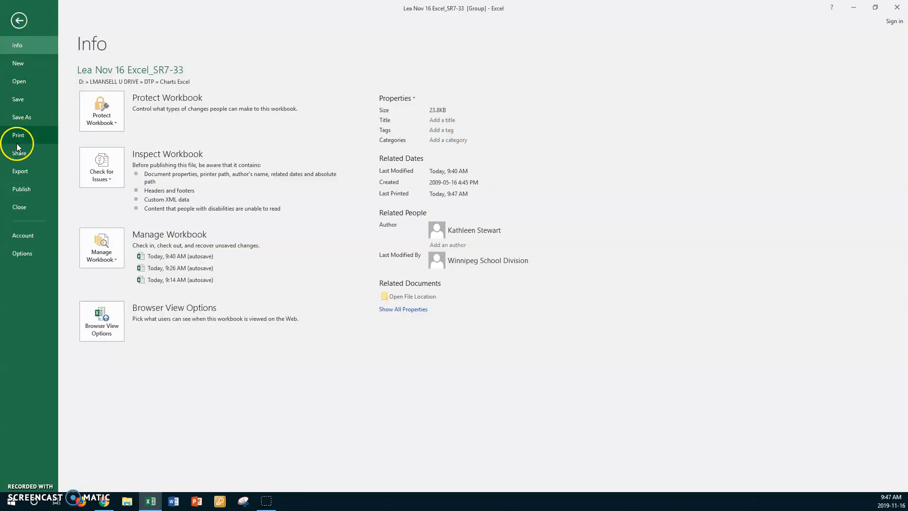
click(17, 136)
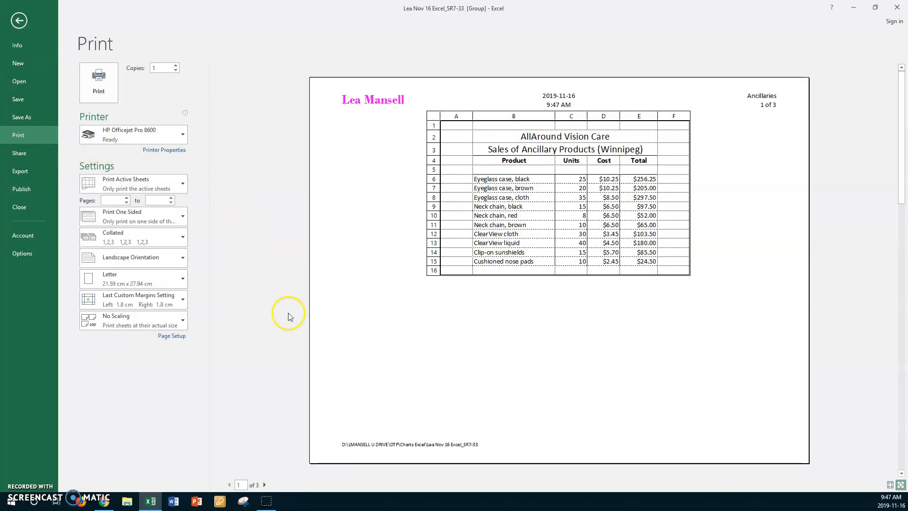
click(265, 485)
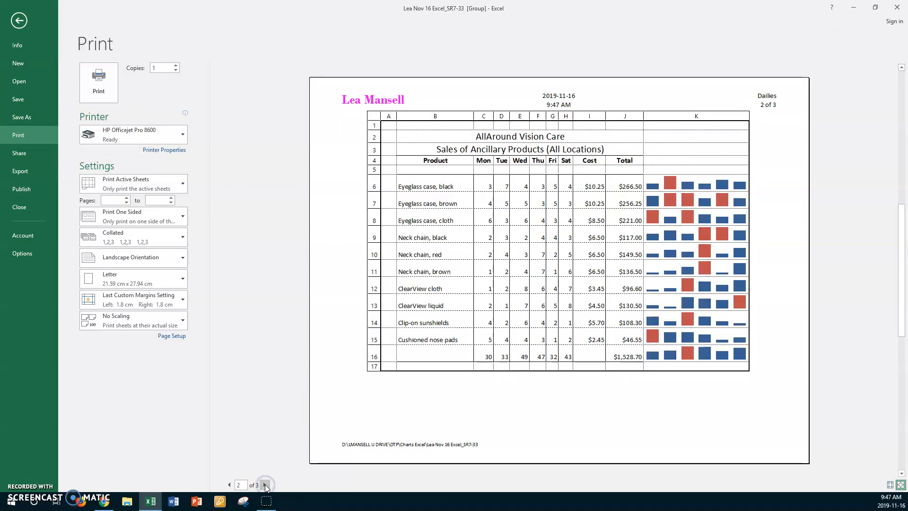
click(265, 485)
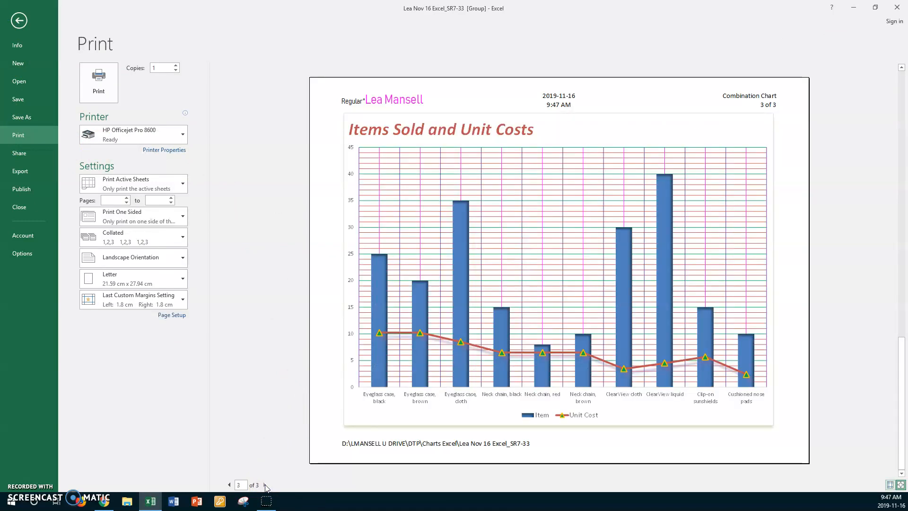